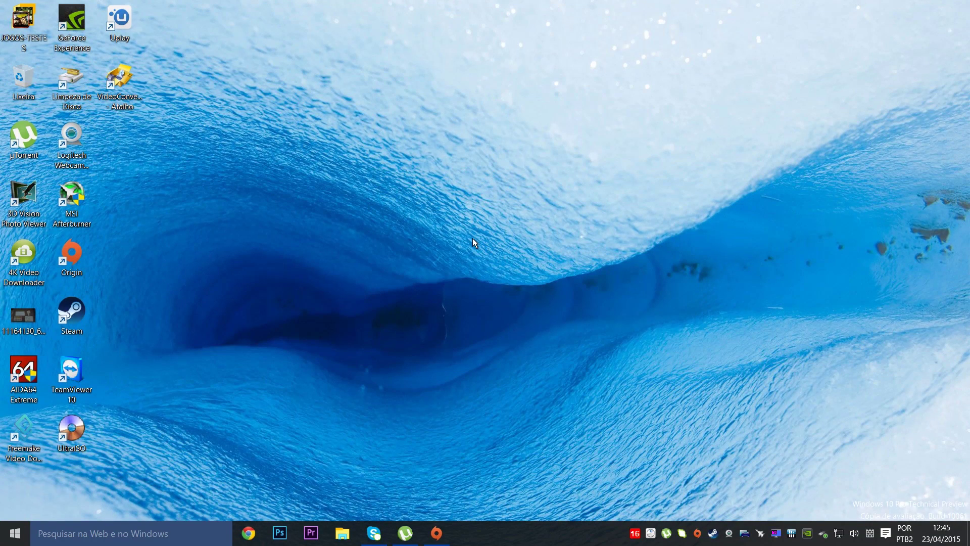
Open Disk Cleanup to view its drive selection, and exit without cleaning any drive.
{"action": "double_click", "coordinate": [63, 71]}
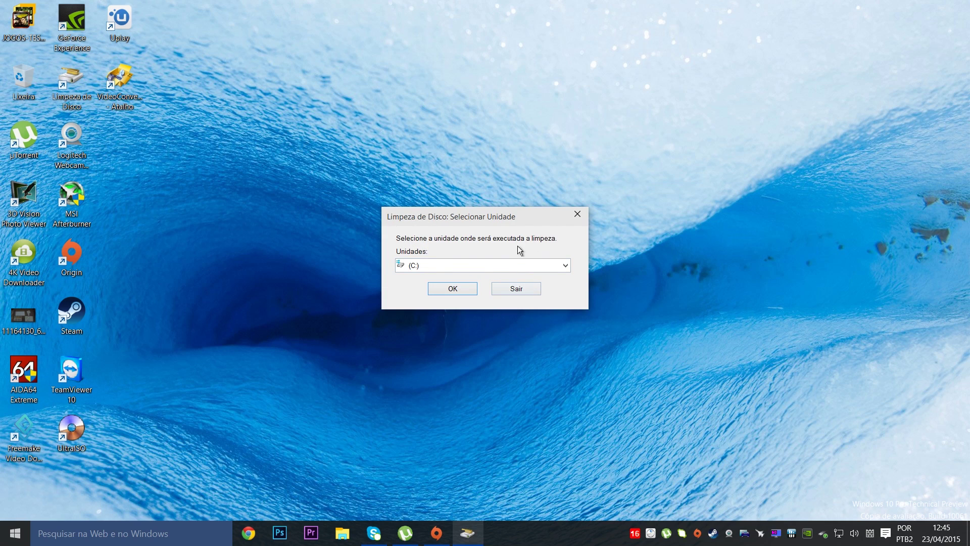
{"action": "left_click", "coordinate": [524, 287]}
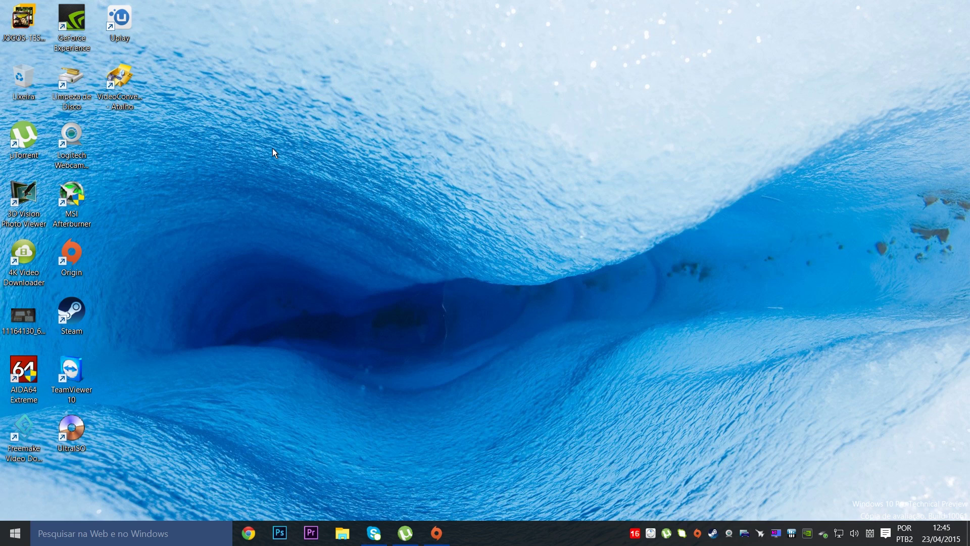
{"action": "left_click", "coordinate": [74, 440]}
{"action": "left_click", "coordinate": [67, 368]}
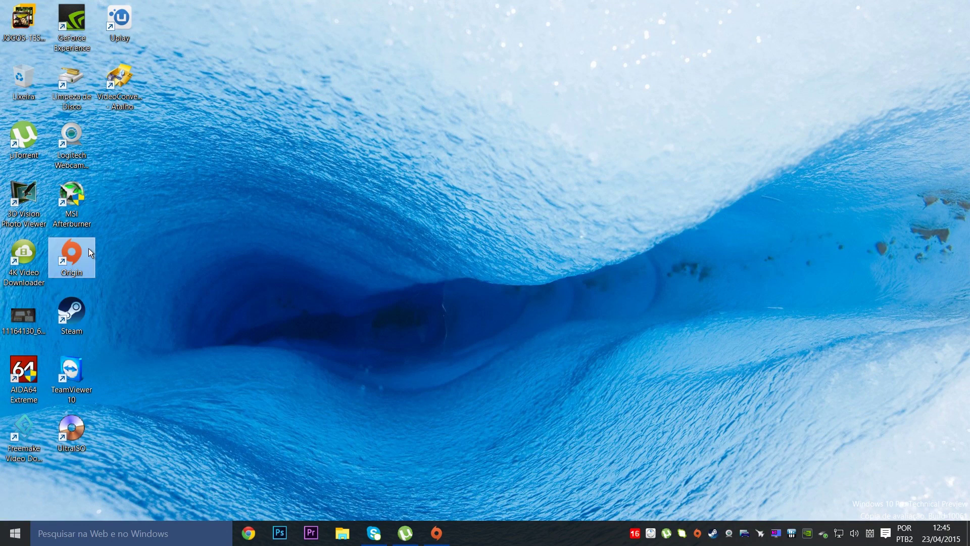
{"action": "left_click", "coordinate": [66, 137]}
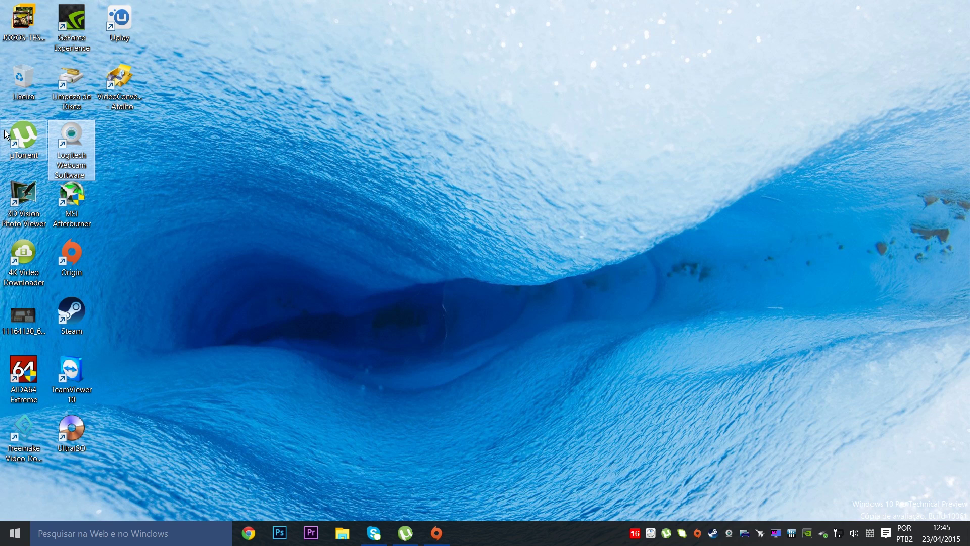
{"action": "left_click", "coordinate": [23, 137]}
{"action": "left_click", "coordinate": [16, 249]}
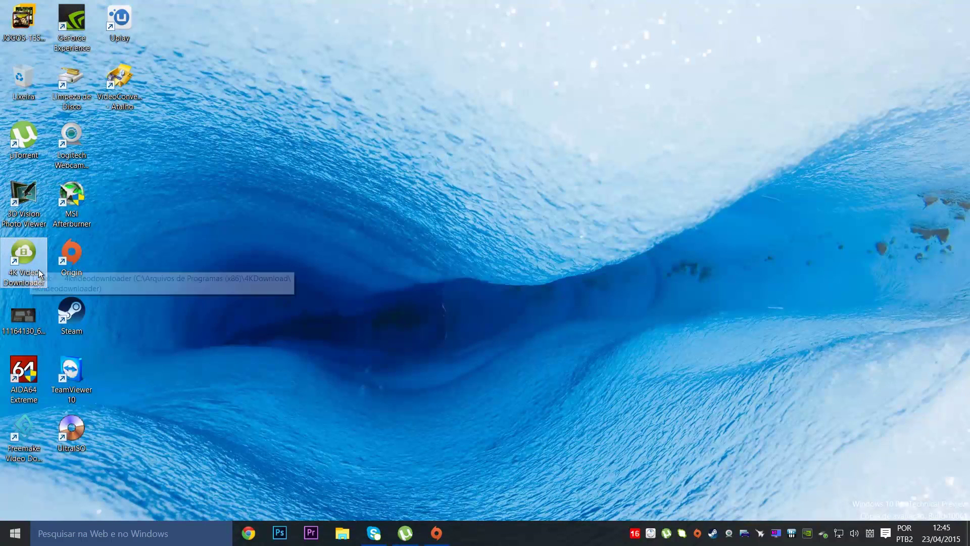
{"action": "left_click", "coordinate": [800, 251]}
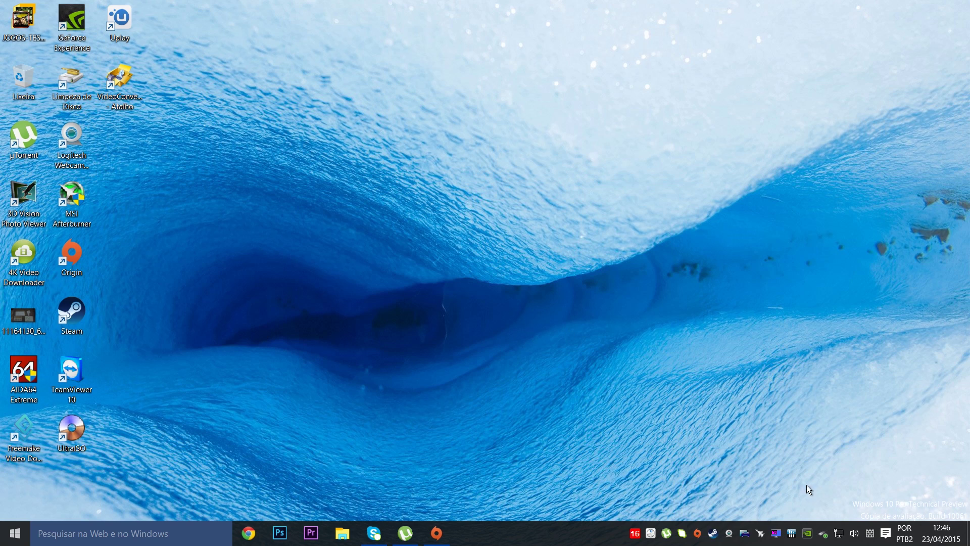
Bring up the running MSI Afterburner window to view the graphics card monitoring, and minimize it.
{"action": "left_click", "coordinate": [760, 534]}
{"action": "left_click_drag", "start_coordinate": [914, 218], "coordinate": [814, 121]}
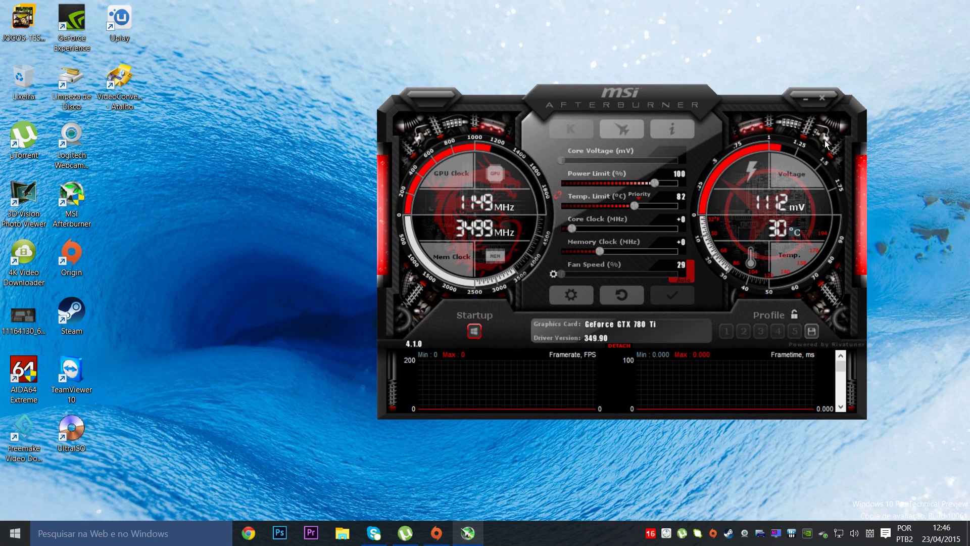
{"action": "left_click", "coordinate": [807, 98]}
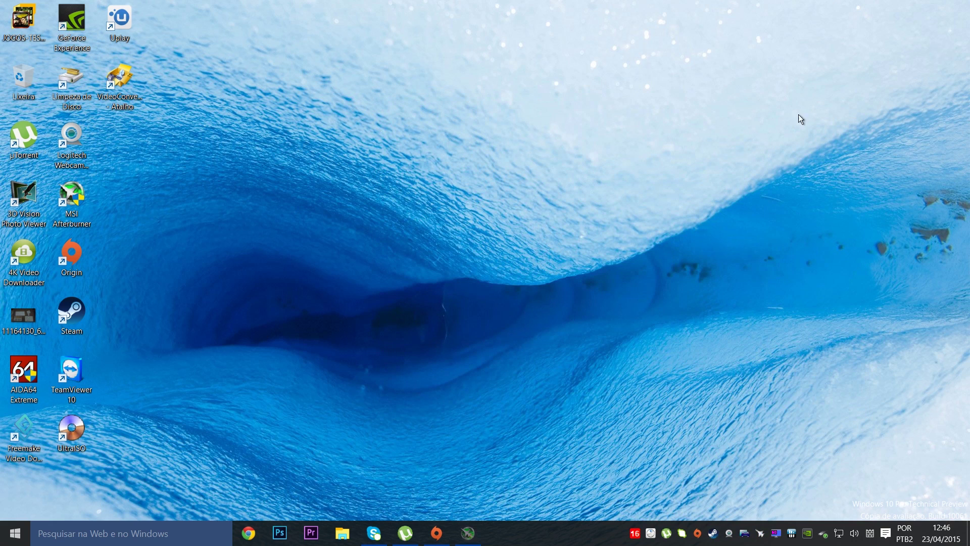
Examine the HWiNFO64 sensor status list of CPU voltages, clocks and usage, and minimize the window.
{"action": "left_click", "coordinate": [790, 533]}
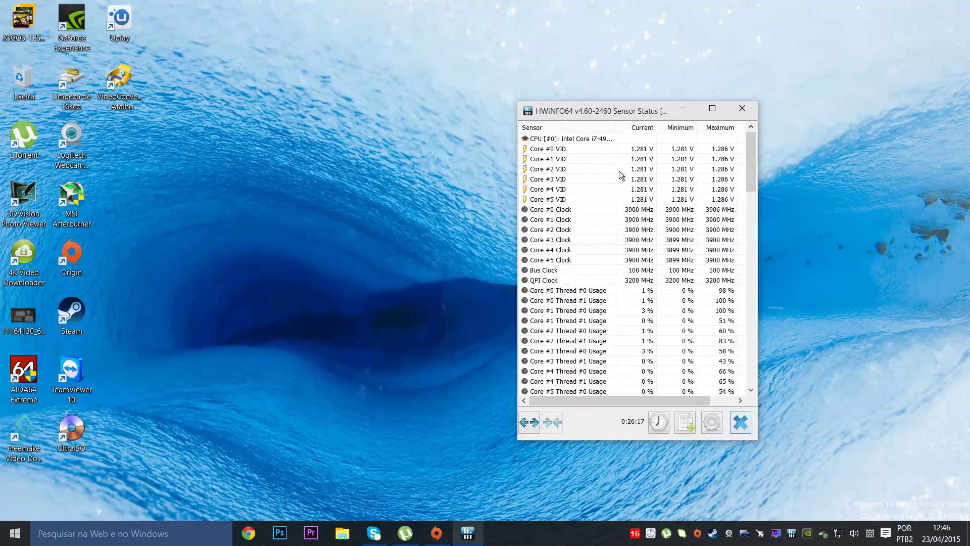
{"action": "left_click_drag", "start_coordinate": [751, 153], "coordinate": [750, 354]}
{"action": "left_click", "coordinate": [684, 109]}
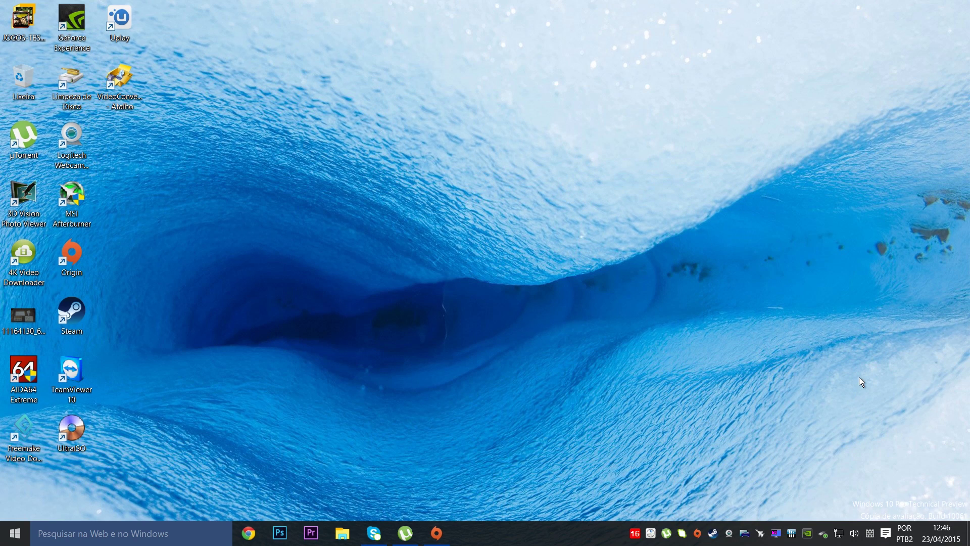
Dismiss the My Passport (K:), Win 8_1 PRO x64 (L:) and installed-updates notifications individually, and clear all remaining ones.
{"action": "left_click", "coordinate": [886, 532]}
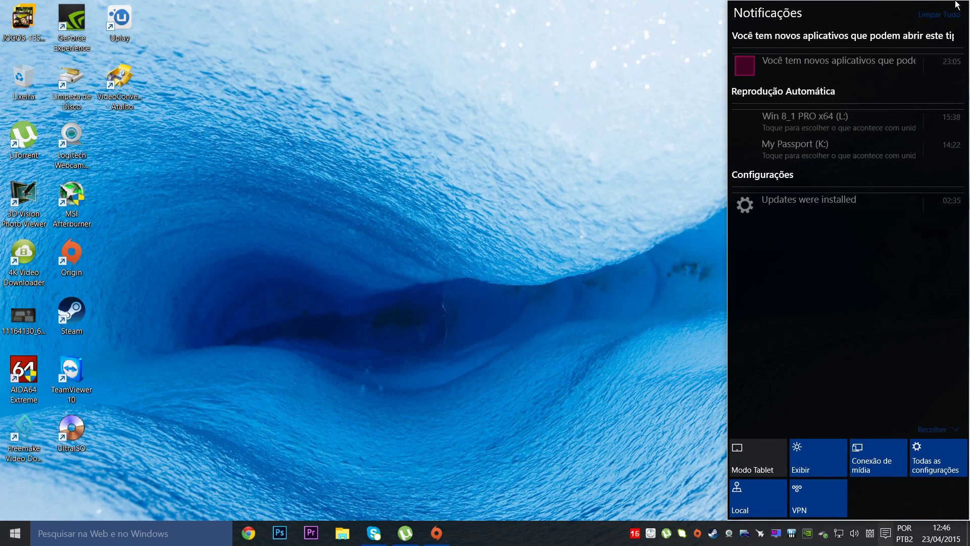
{"action": "left_click", "coordinate": [683, 74]}
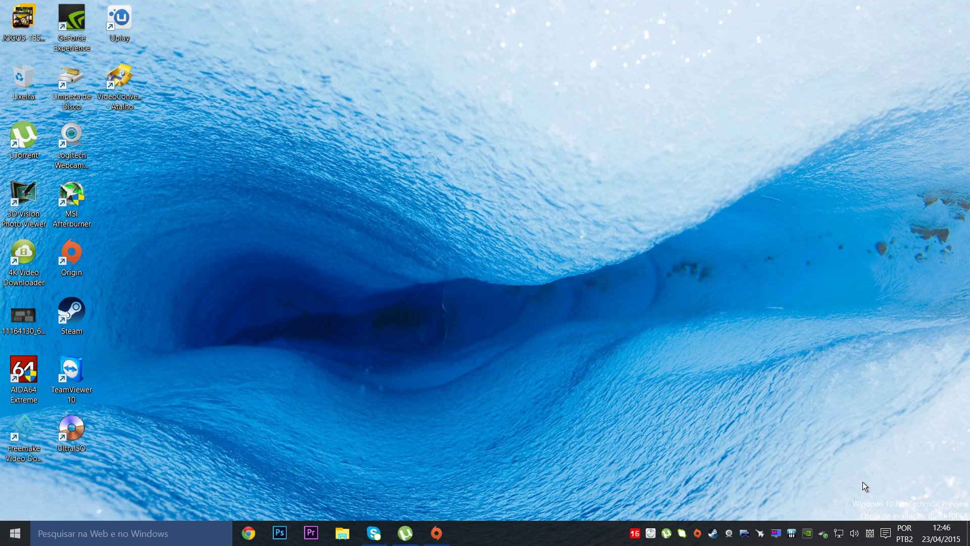
{"action": "left_click", "coordinate": [884, 535]}
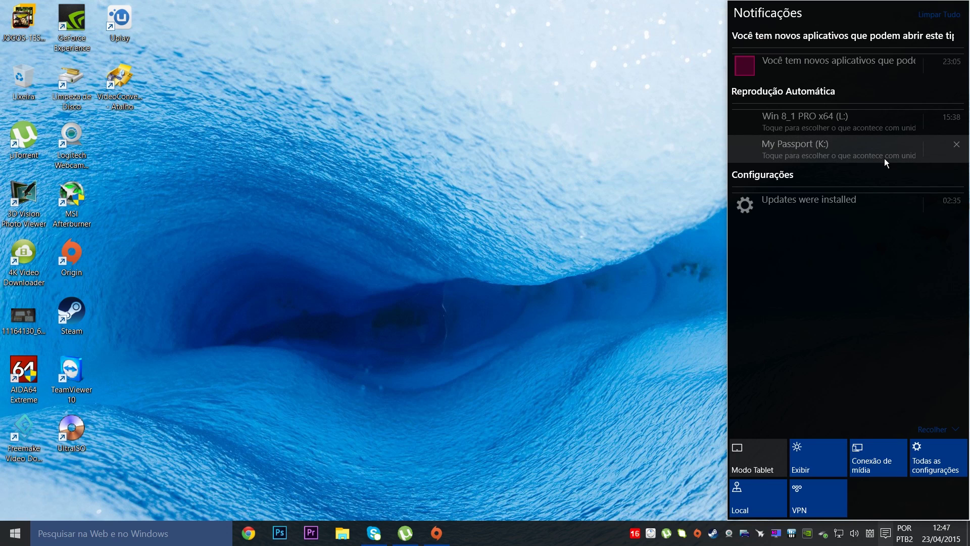
{"action": "left_click", "coordinate": [957, 144]}
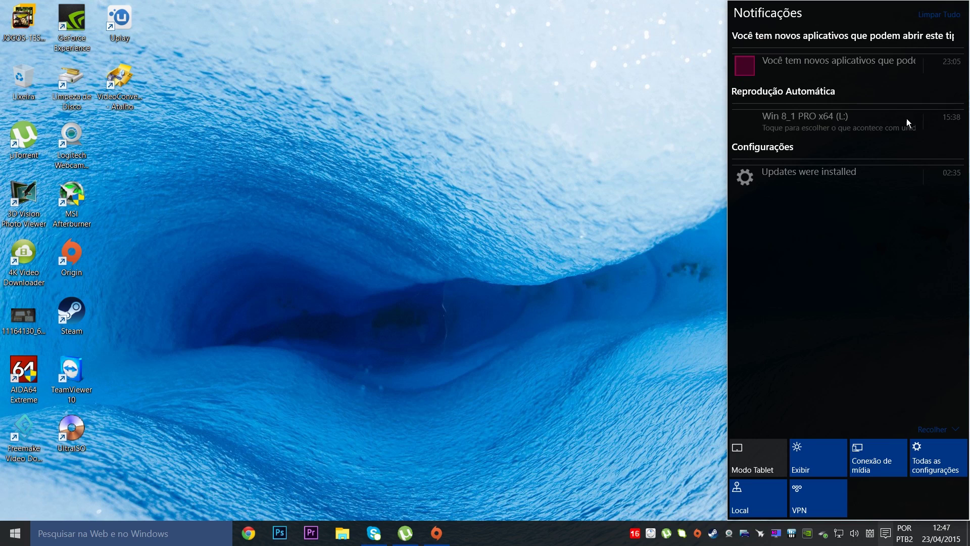
{"action": "left_click", "coordinate": [956, 119]}
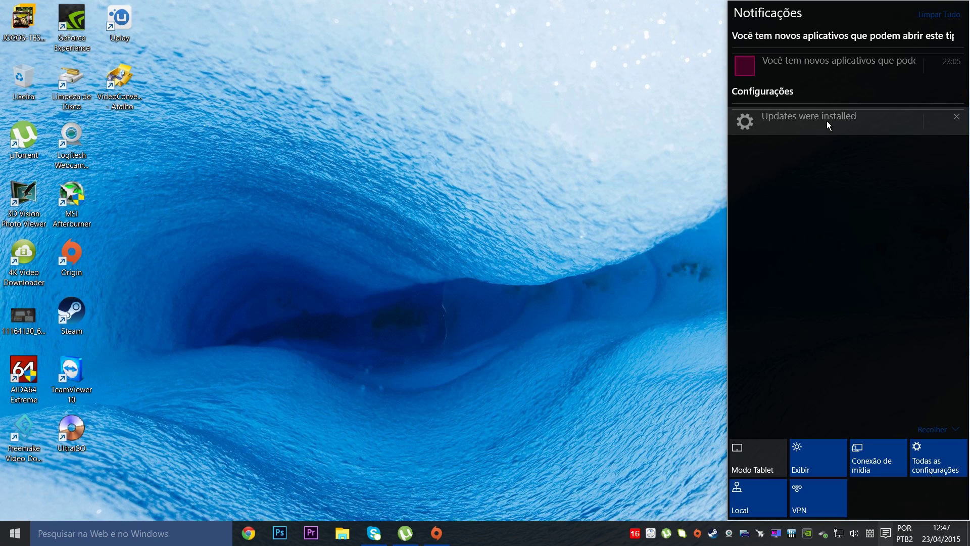
{"action": "left_click", "coordinate": [958, 120]}
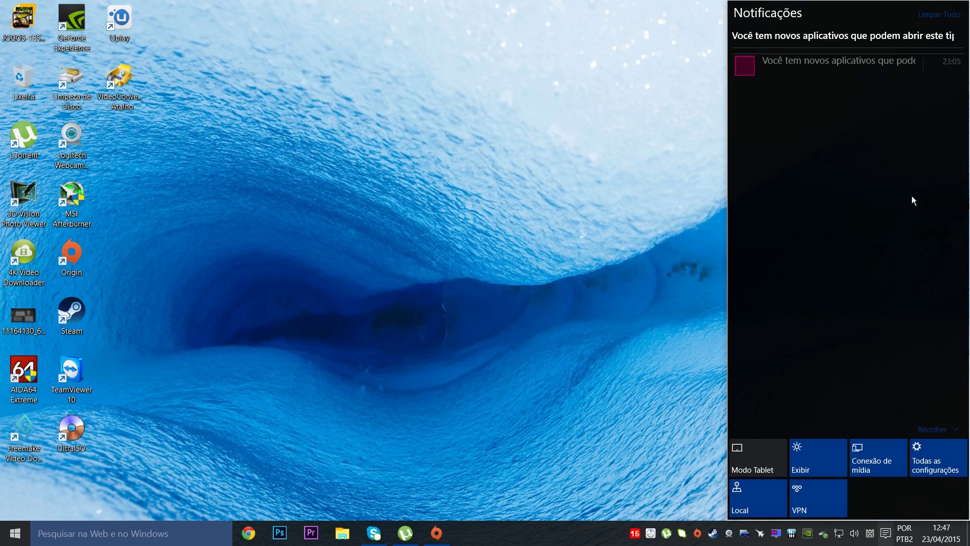
{"action": "left_click", "coordinate": [943, 15]}
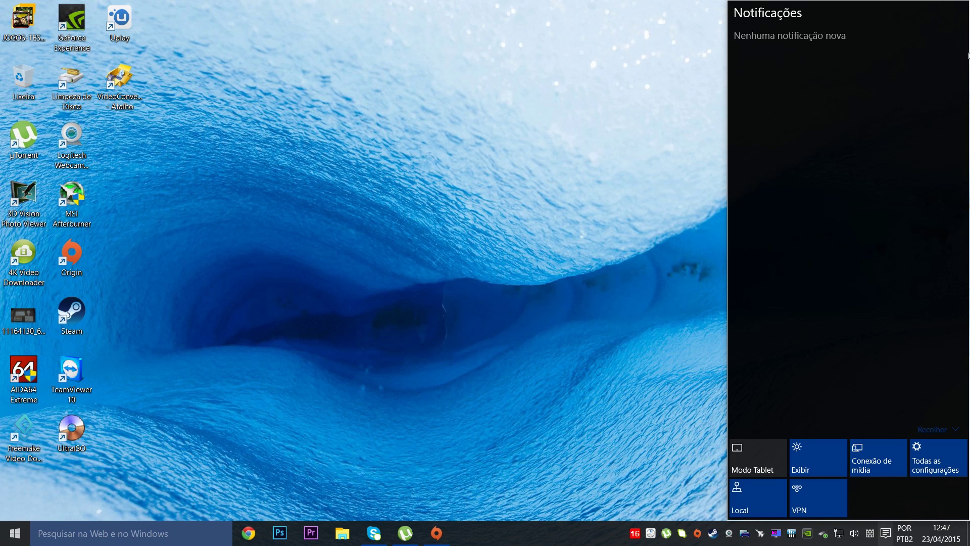
{"action": "left_click", "coordinate": [574, 70]}
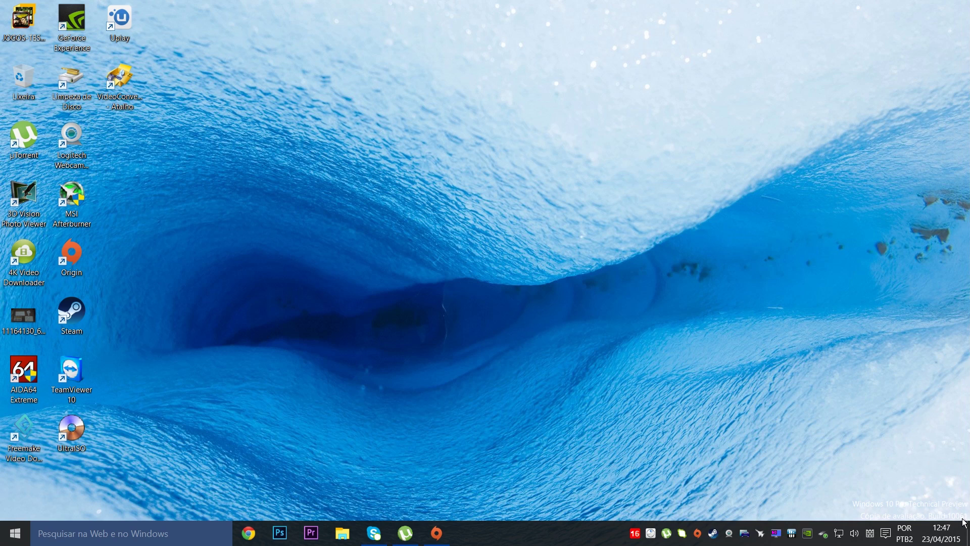
Open the display settings from the notification center, examine the text scaling and orientation options, and close Settings.
{"action": "left_click", "coordinate": [886, 534]}
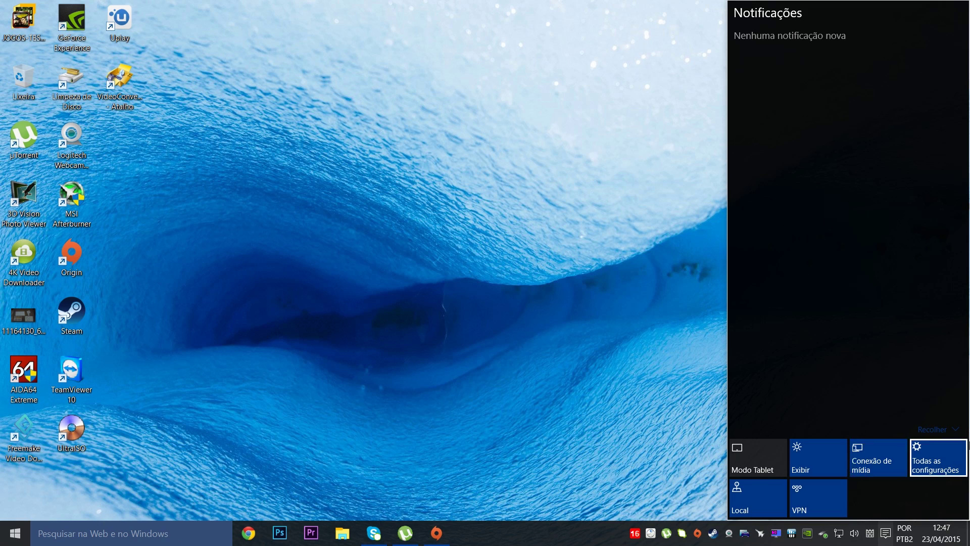
{"action": "left_click", "coordinate": [822, 464]}
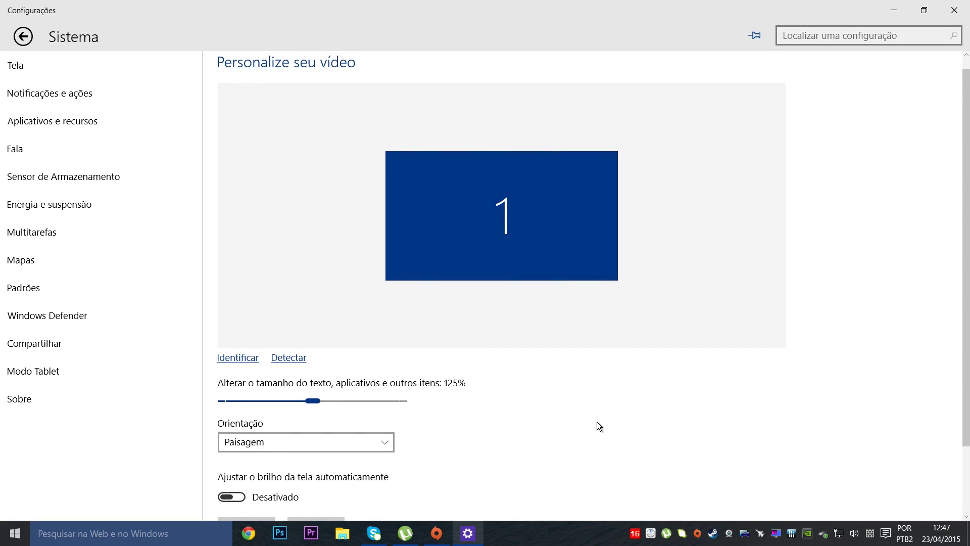
{"action": "scroll", "coordinate": [591, 404], "scroll_direction": "down", "scroll_amount": 2}
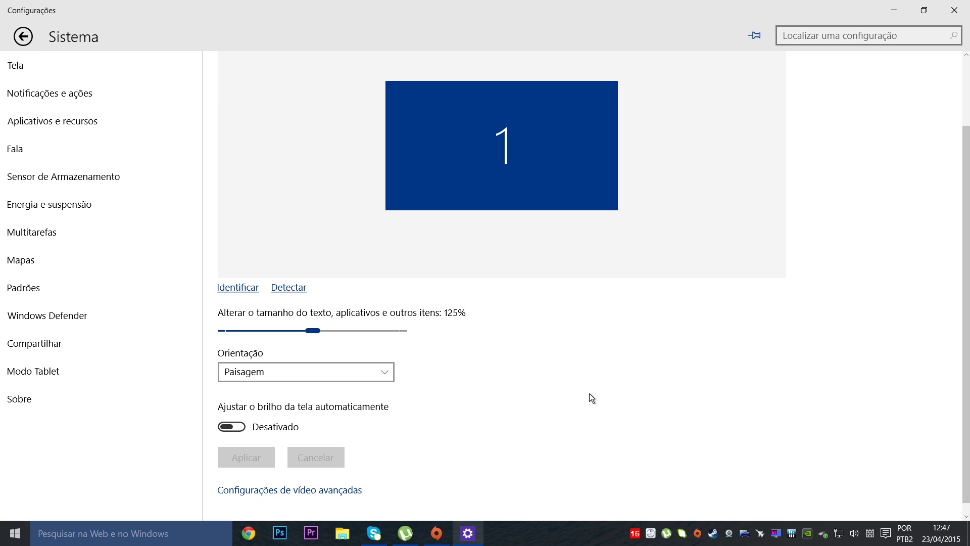
{"action": "mouse_move", "coordinate": [309, 329]}
{"action": "left_mouse_down"}
{"action": "mouse_move", "coordinate": [216, 328]}
{"action": "mouse_move", "coordinate": [449, 341]}
{"action": "mouse_move", "coordinate": [311, 334]}
{"action": "left_mouse_up"}
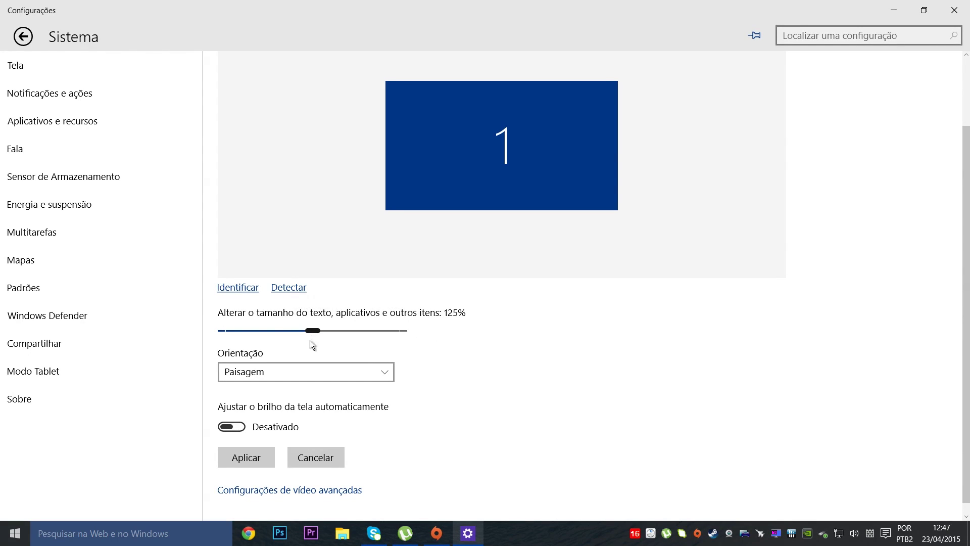
{"action": "left_click", "coordinate": [307, 374]}
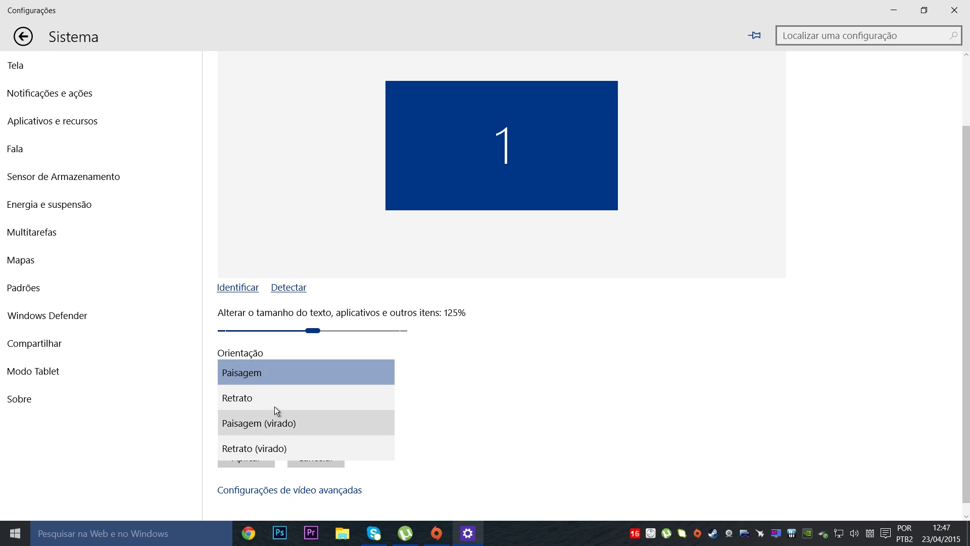
{"action": "left_click", "coordinate": [435, 402]}
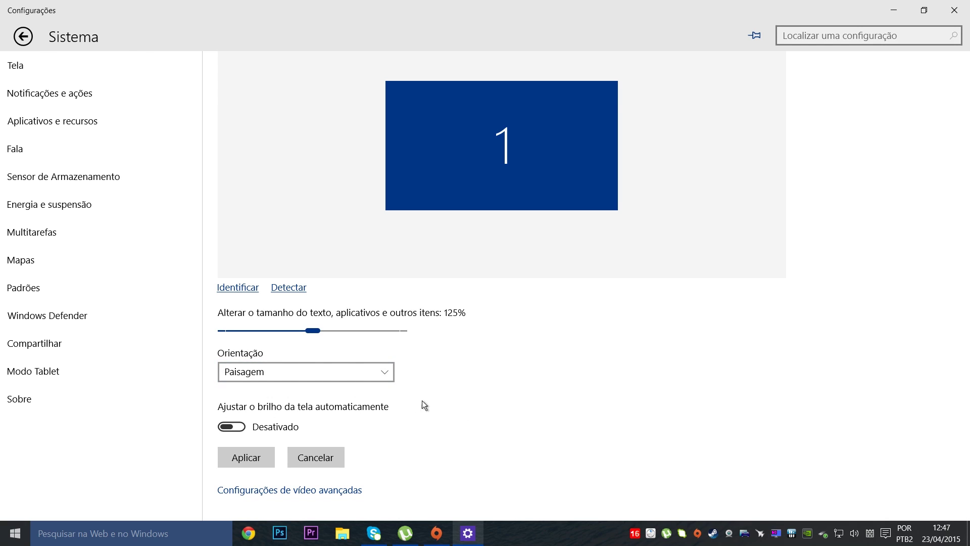
{"action": "left_click", "coordinate": [511, 93]}
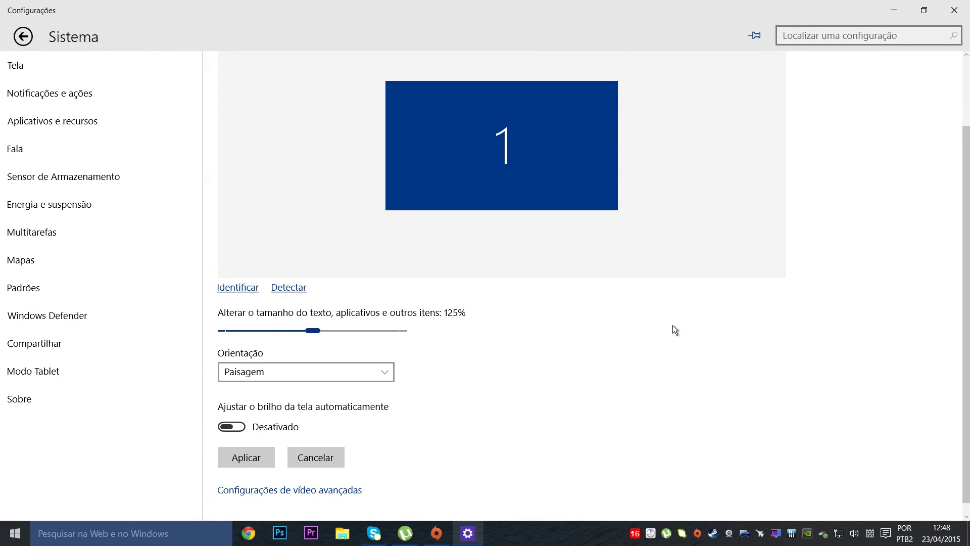
{"action": "left_click", "coordinate": [59, 96]}
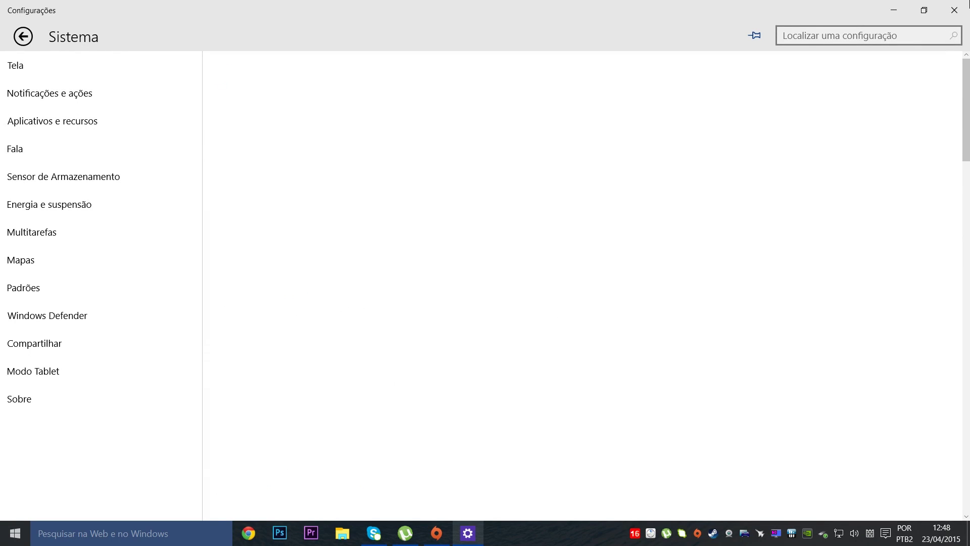
{"action": "left_click", "coordinate": [962, 11]}
Search Bing for "carros 2015" through the Windows search, and close the browser showing the results.
{"action": "left_click", "coordinate": [101, 531]}
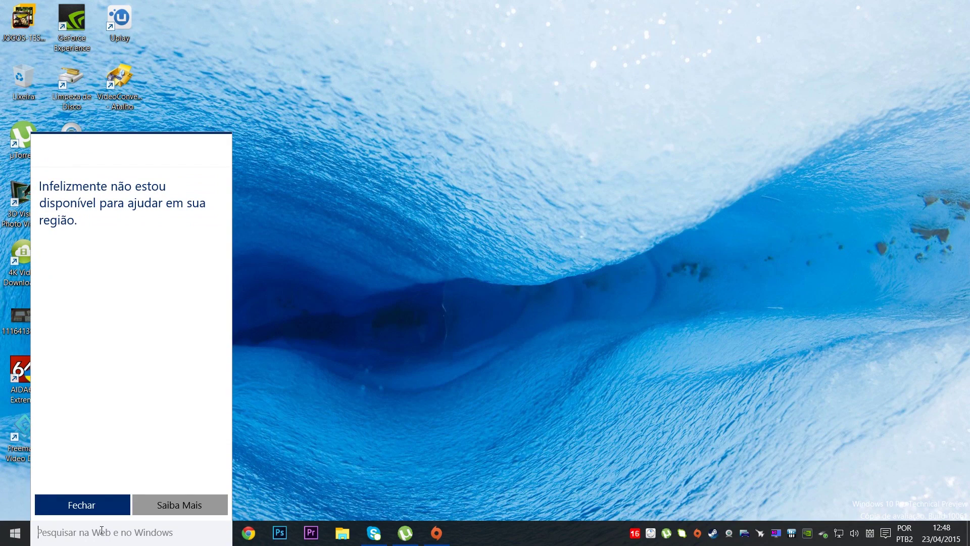
{"action": "left_click", "coordinate": [303, 440]}
{"action": "left_click", "coordinate": [86, 534]}
{"action": "left_click", "coordinate": [292, 419]}
{"action": "left_click", "coordinate": [72, 533]}
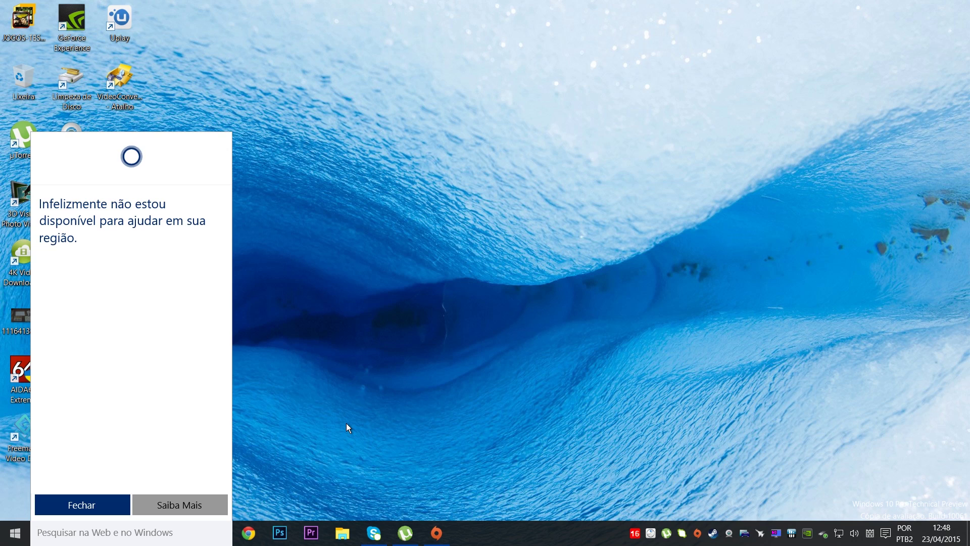
{"action": "type", "text": "carros"}
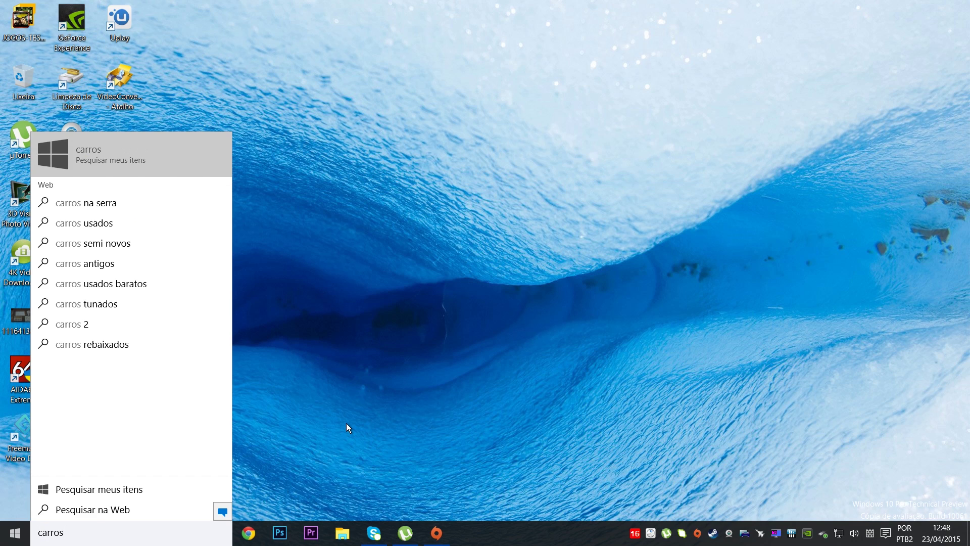
{"action": "type", "text": " 20154"}
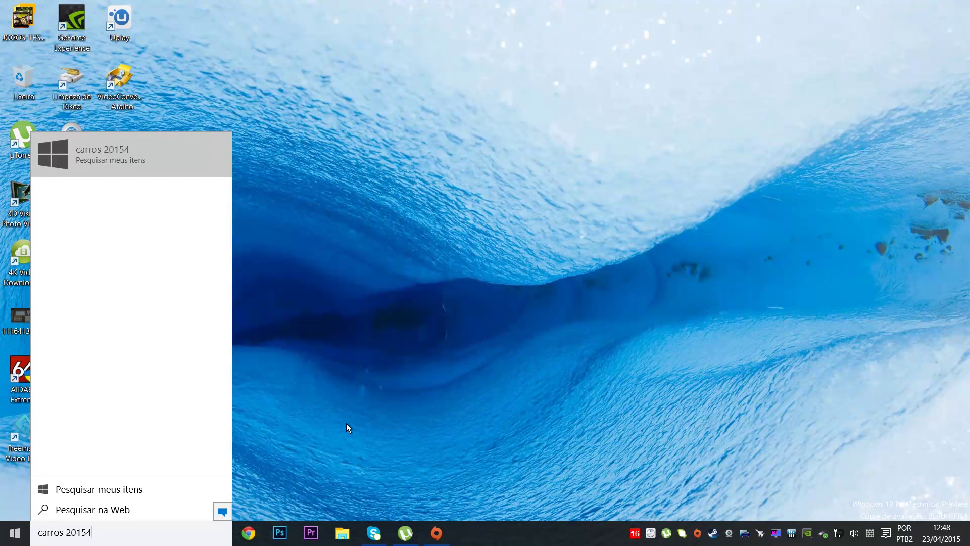
{"action": "key", "text": "BackSpace"}
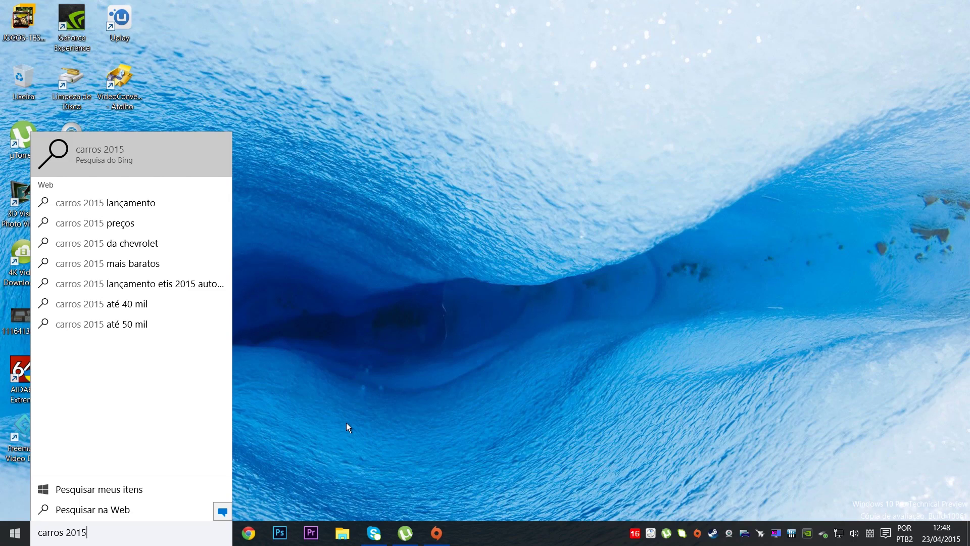
{"action": "left_click", "coordinate": [86, 165]}
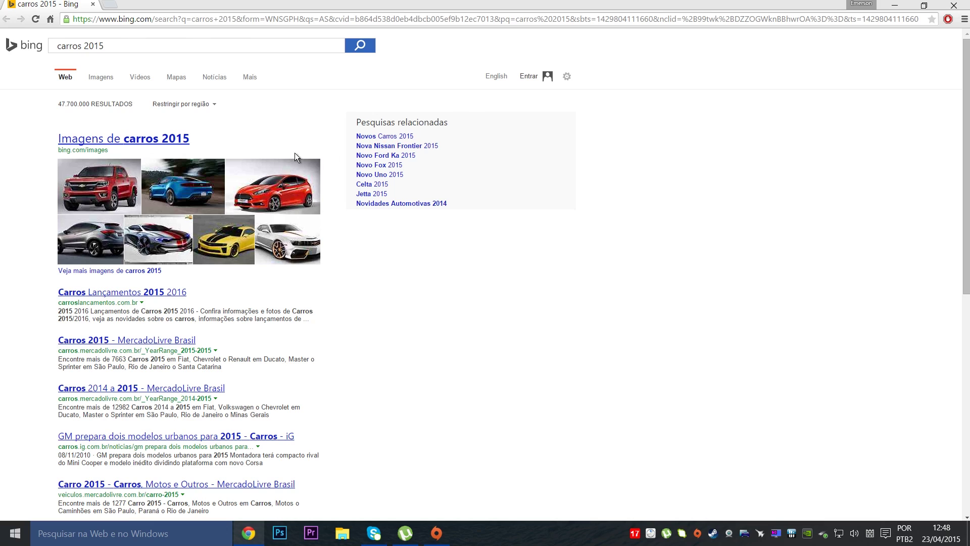
{"action": "left_click", "coordinate": [954, 6]}
Launch Paint through the Windows search and maximize its window.
{"action": "left_click", "coordinate": [71, 528]}
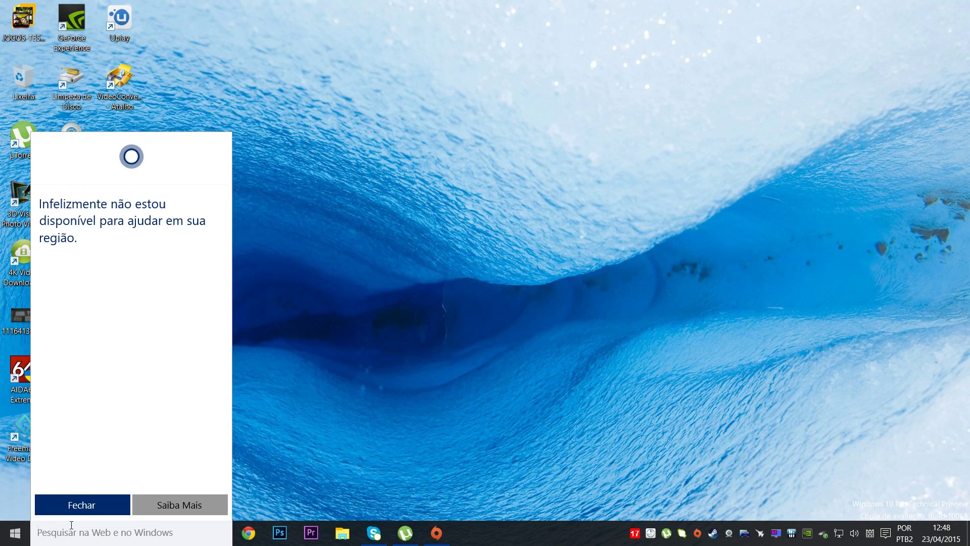
{"action": "type", "text": "mn"}
{"action": "key", "text": "BackSpace"}
{"action": "key", "text": "BackSpace"}
{"action": "type", "text": "msi after"}
{"action": "key", "text": "Return"}
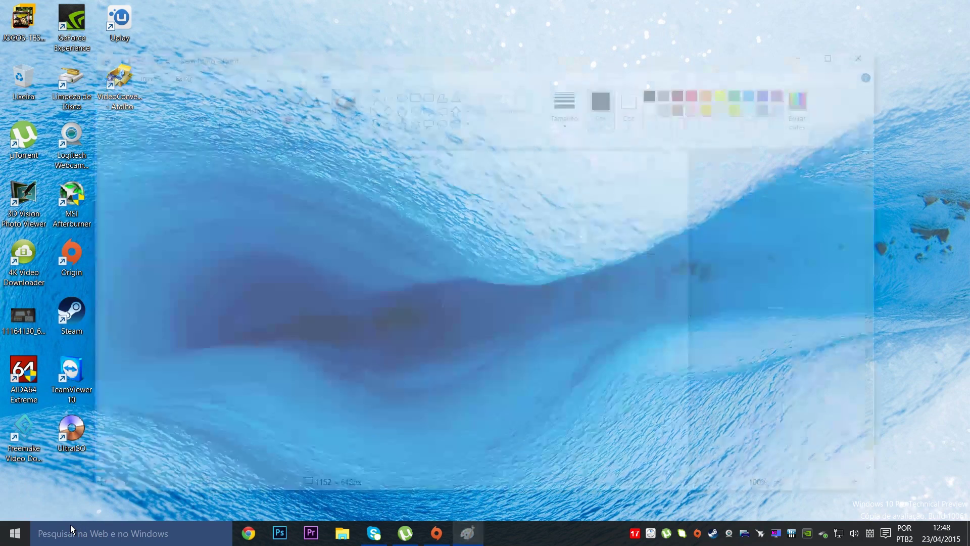
{"action": "double_click", "coordinate": [302, 65]}
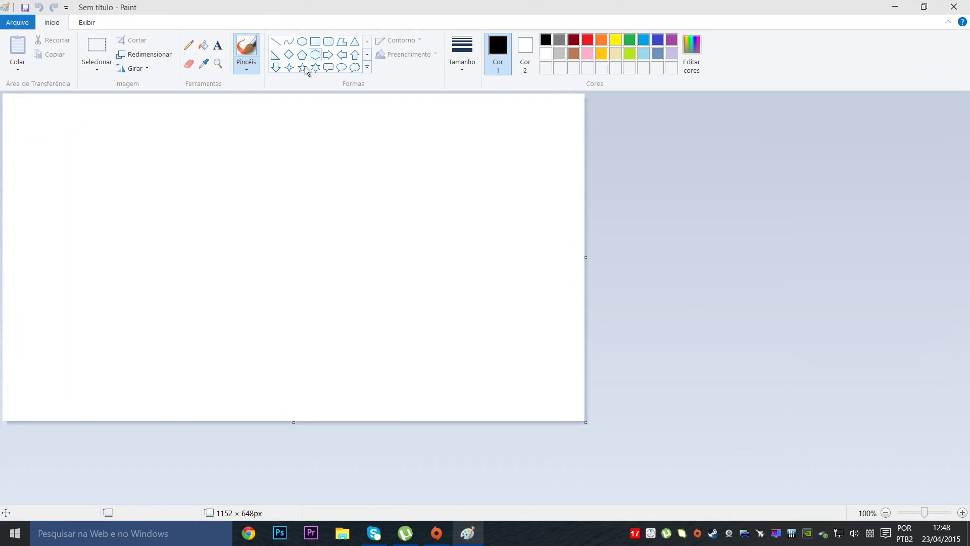
Close Paint and launch the DirectX Diagnostic Tool by searching Windows for "dxdiag".
{"action": "left_click", "coordinate": [954, 7]}
{"action": "left_click", "coordinate": [78, 540]}
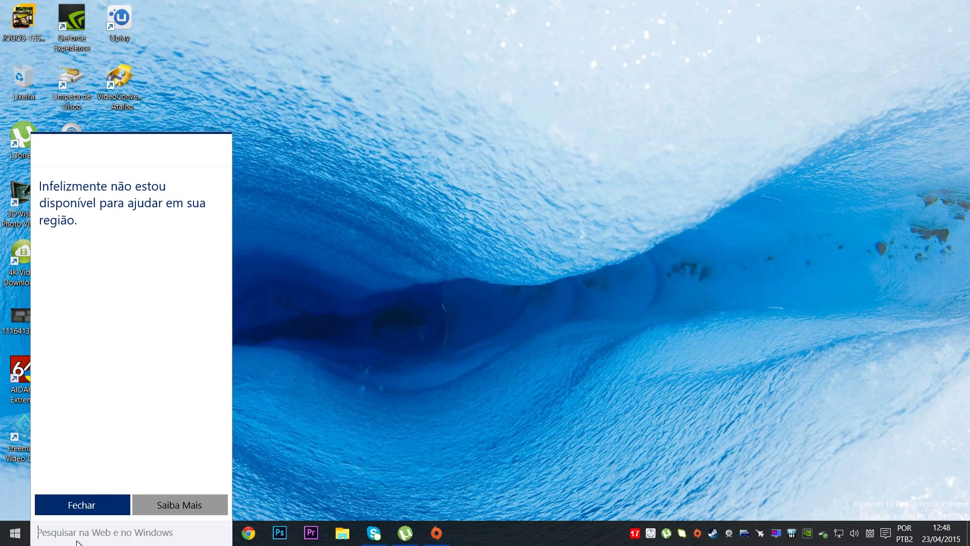
{"action": "type", "text": "dx"}
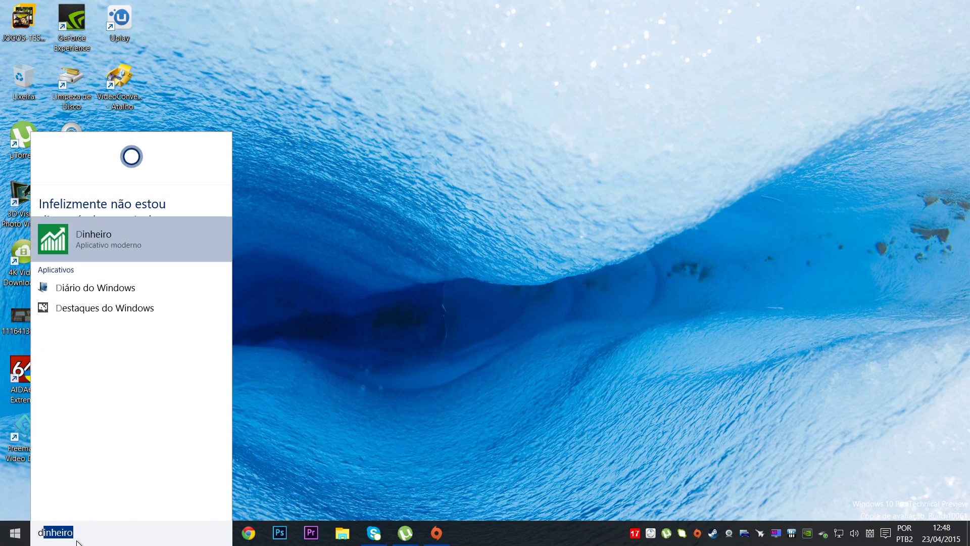
{"action": "type", "text": "diag"}
{"action": "key", "text": "Return"}
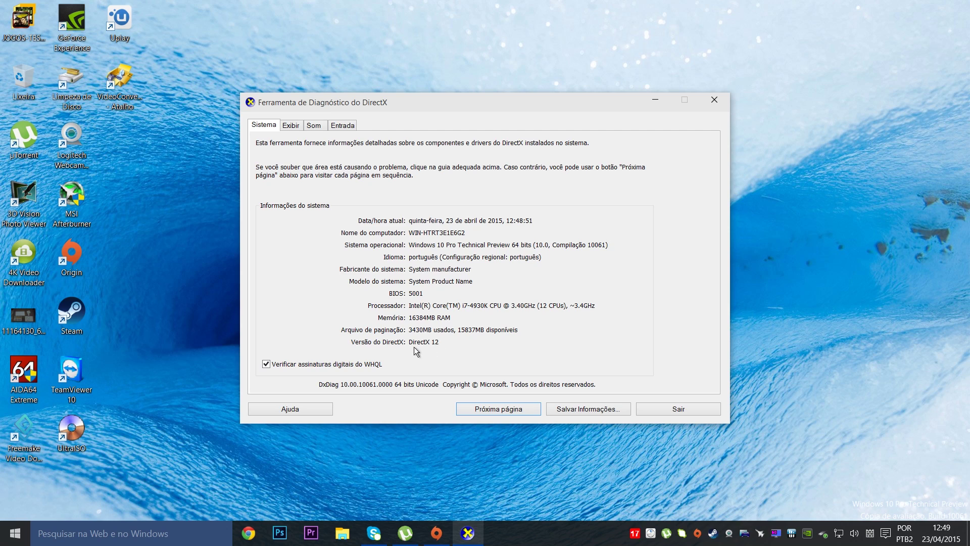
View the graphics card and display driver information in the DirectX Diagnostic Tool, and close it.
{"action": "left_click", "coordinate": [291, 126]}
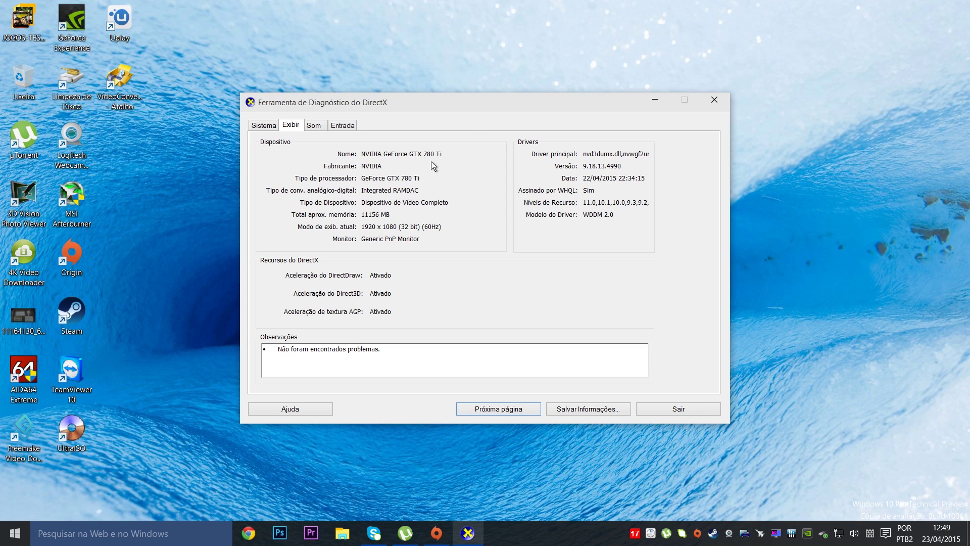
{"action": "left_click", "coordinate": [712, 106]}
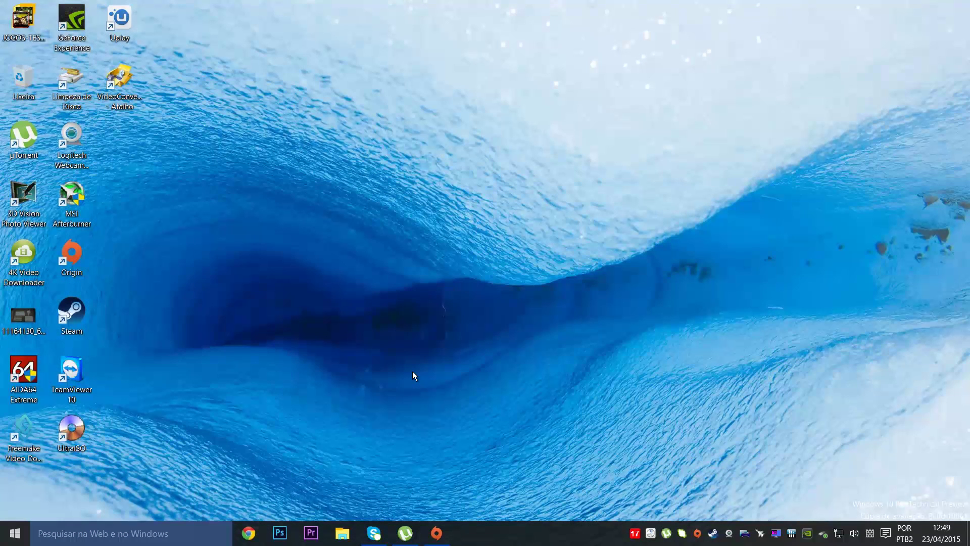
Open the System window with the basic computer information and move it higher on the desktop.
{"action": "right_click", "coordinate": [502, 326]}
{"action": "left_click", "coordinate": [475, 273]}
{"action": "key", "text": "super+Pause"}
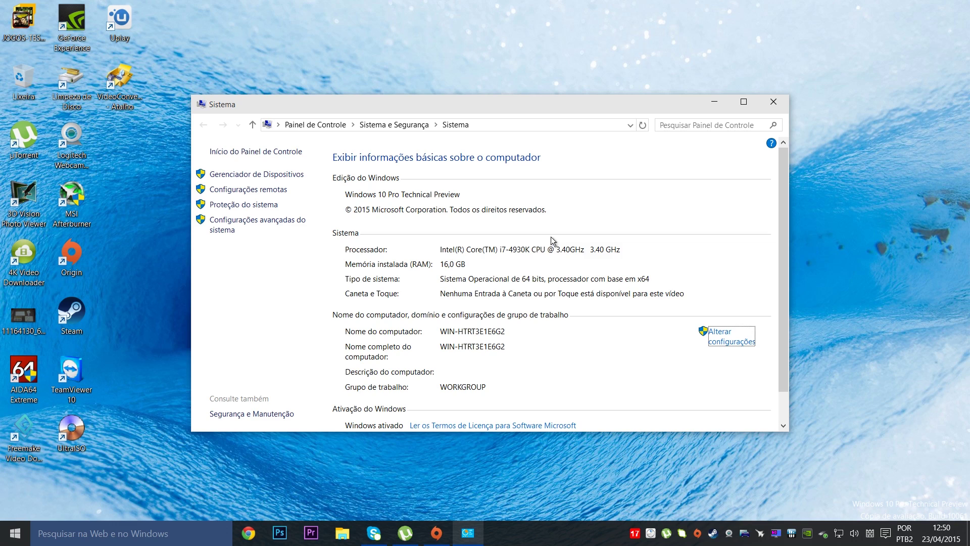
{"action": "right_click", "coordinate": [857, 251]}
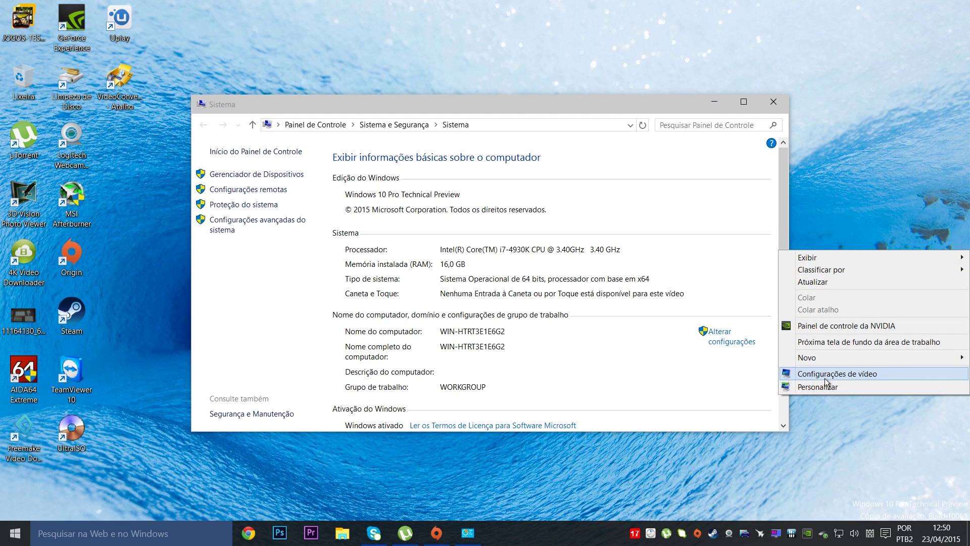
{"action": "left_click", "coordinate": [621, 103]}
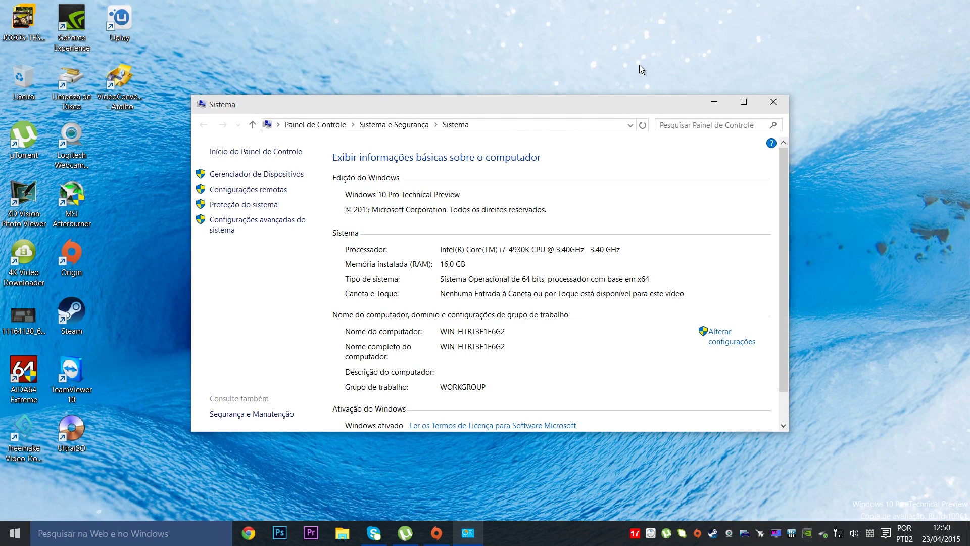
{"action": "left_click_drag", "start_coordinate": [589, 108], "coordinate": [584, 76]}
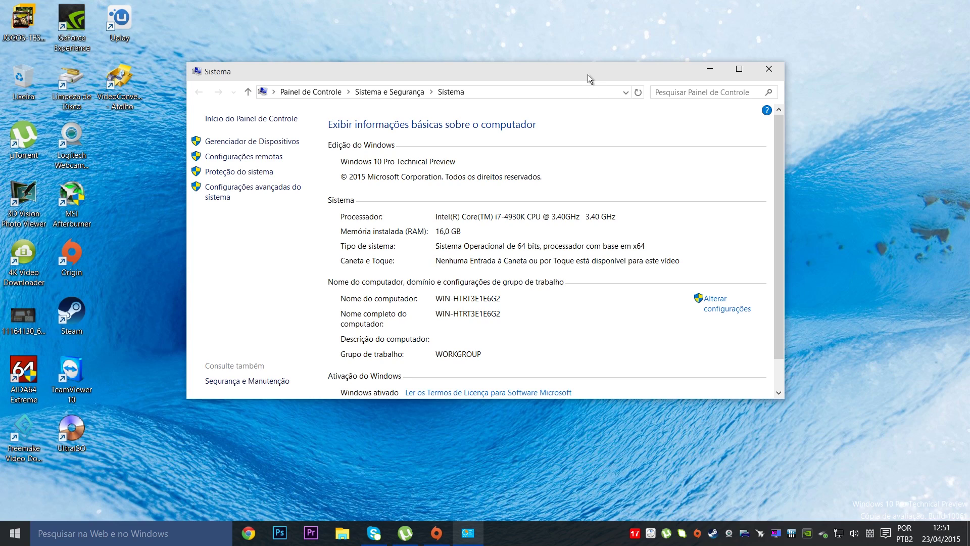
{"action": "left_click_drag", "start_coordinate": [588, 75], "coordinate": [589, 72]}
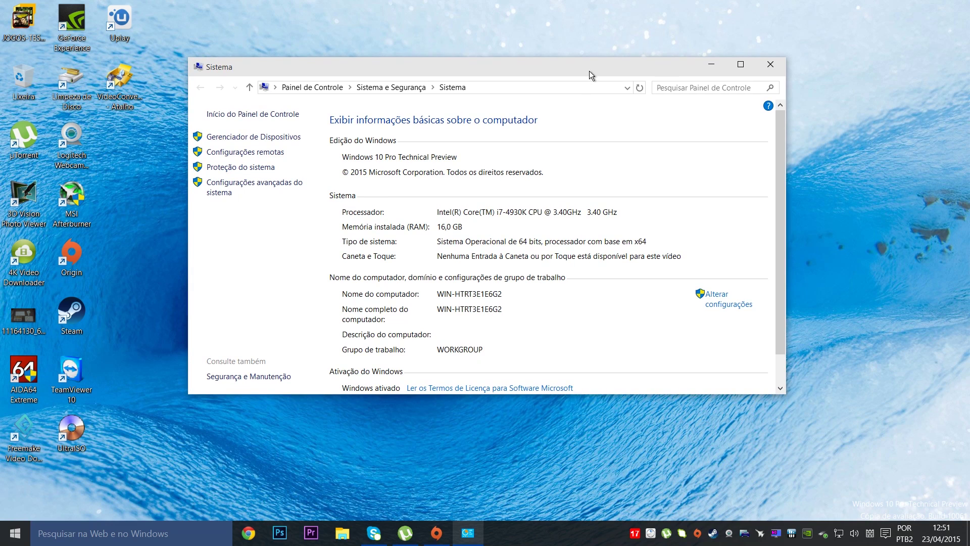
Open Device Manager from the System window, look through the device list, collapse the Outros dispositivos category, and close it.
{"action": "left_click", "coordinate": [245, 142]}
{"action": "left_click_drag", "start_coordinate": [223, 47], "coordinate": [362, 44]}
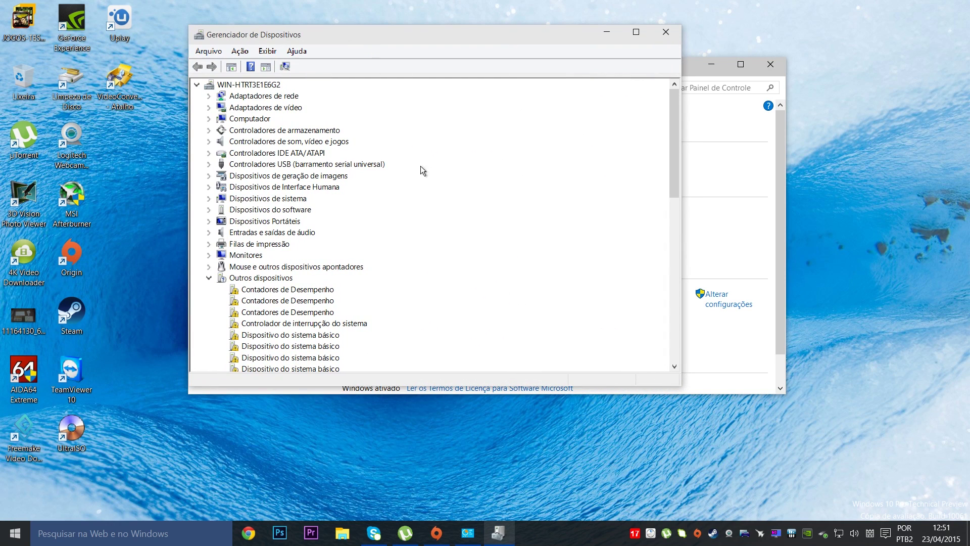
{"action": "left_click_drag", "start_coordinate": [675, 141], "coordinate": [665, 298]}
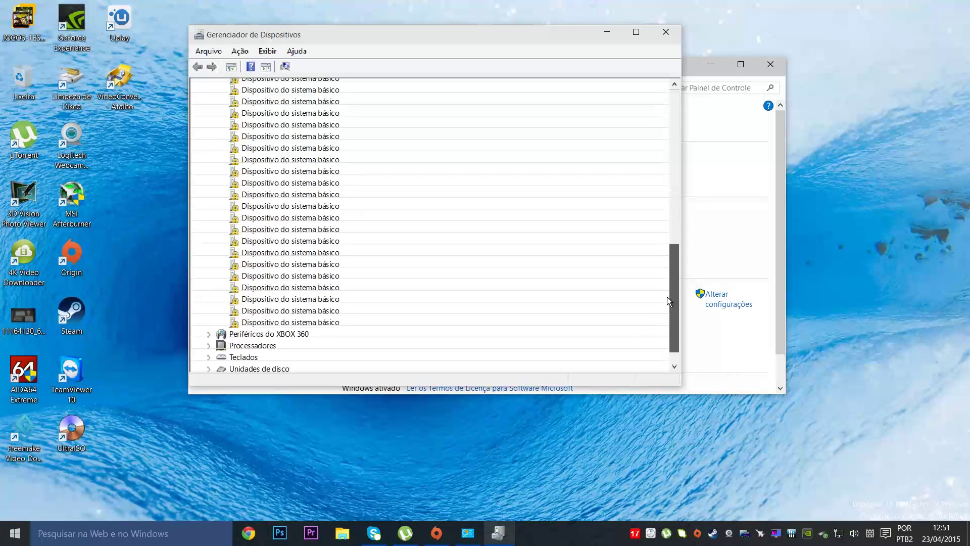
{"action": "left_click_drag", "start_coordinate": [667, 297], "coordinate": [661, 129]}
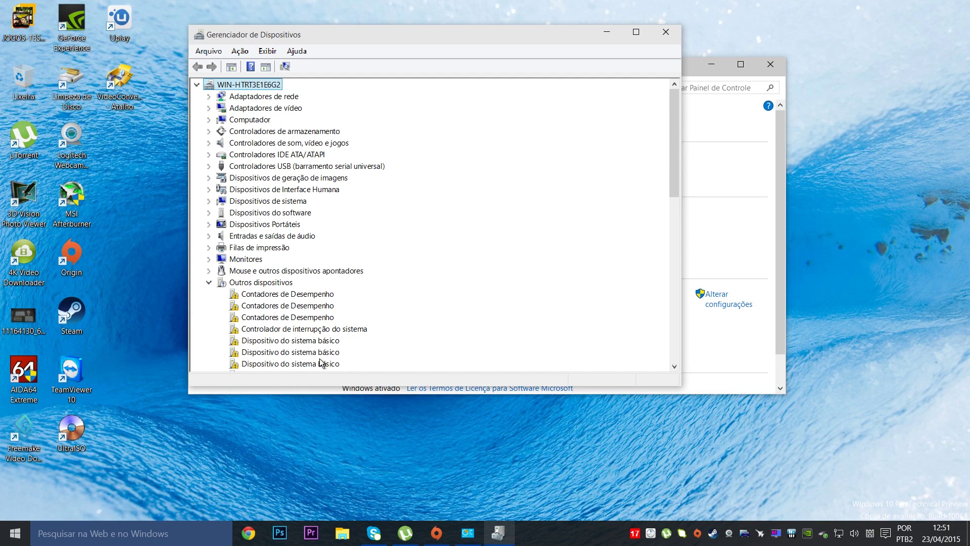
{"action": "left_click_drag", "start_coordinate": [675, 118], "coordinate": [646, 95]}
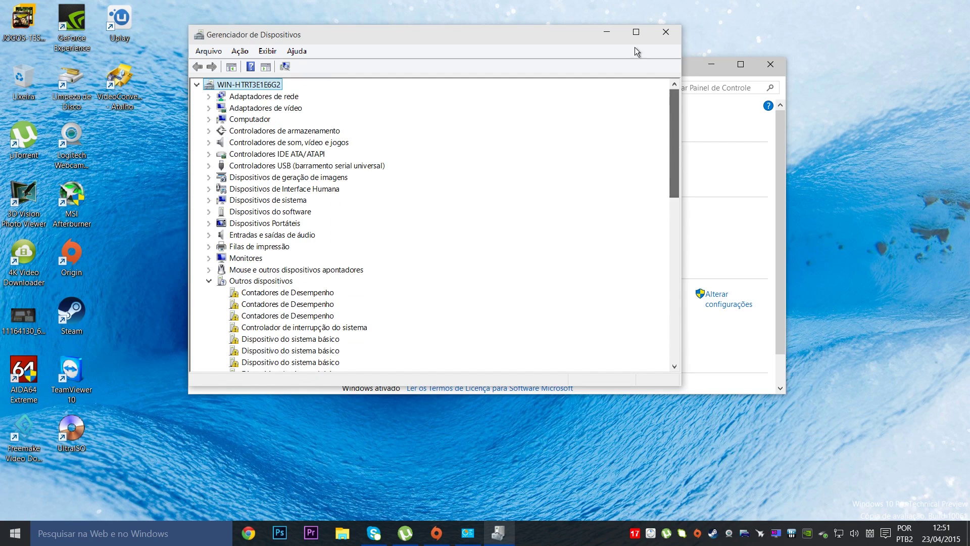
{"action": "left_click", "coordinate": [209, 278]}
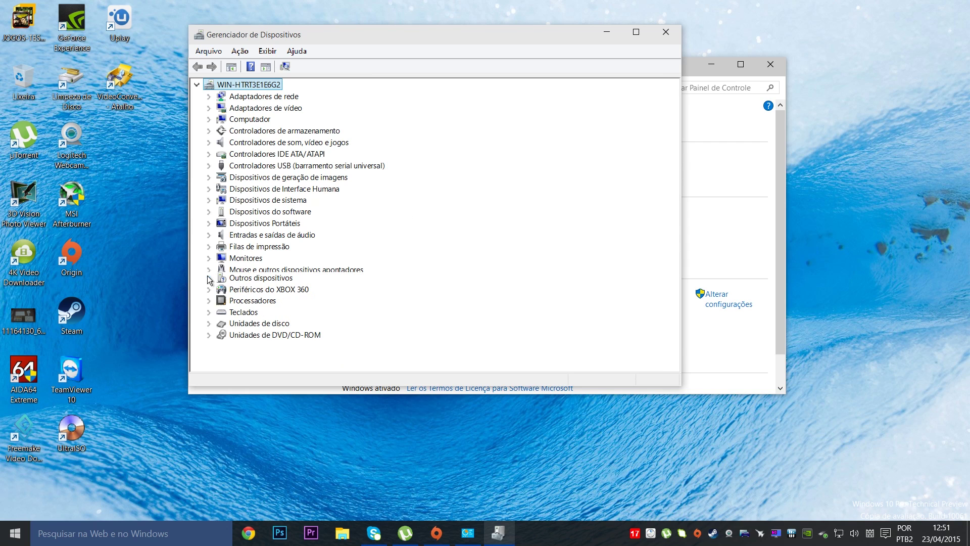
{"action": "left_click", "coordinate": [666, 32]}
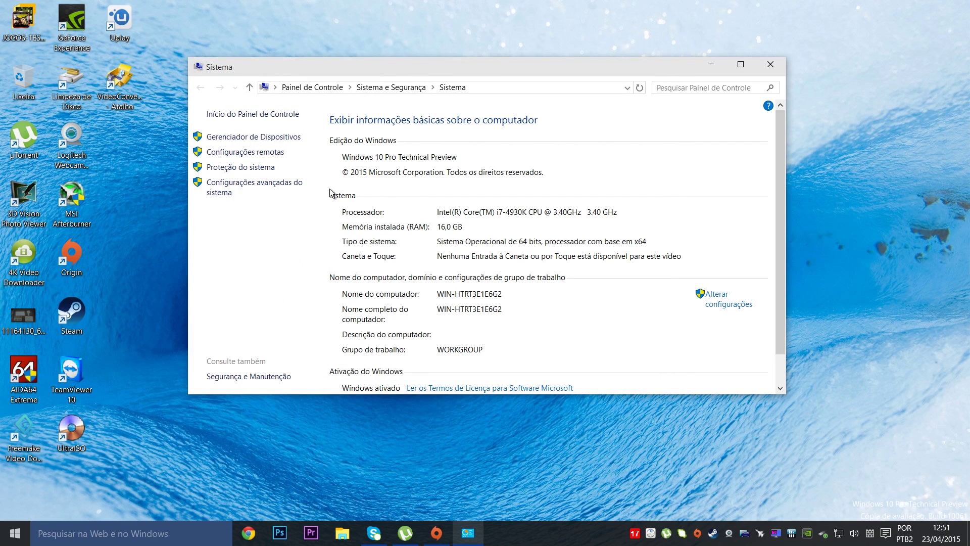
Open the advanced system settings and view the computer name, hardware and advanced pages of System Properties.
{"action": "left_click", "coordinate": [283, 194]}
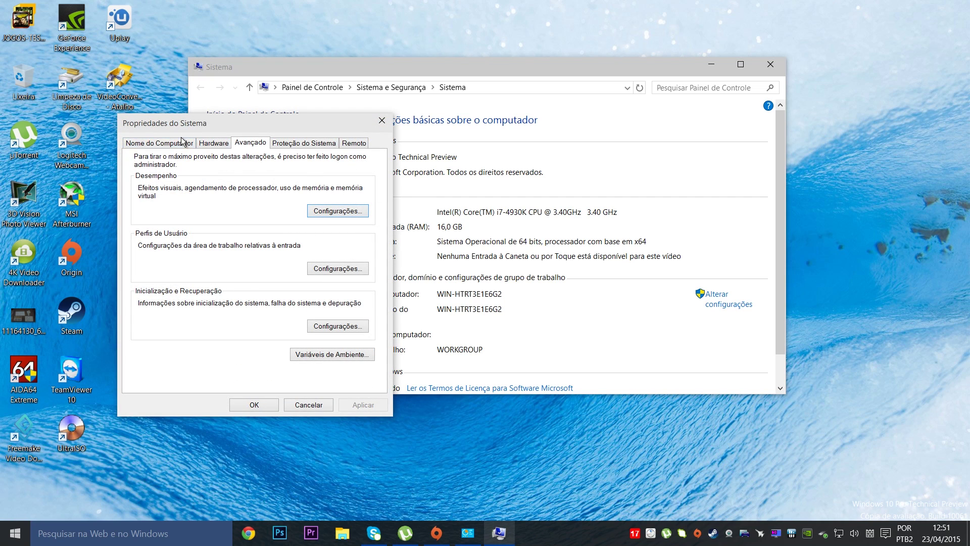
{"action": "left_click", "coordinate": [158, 145]}
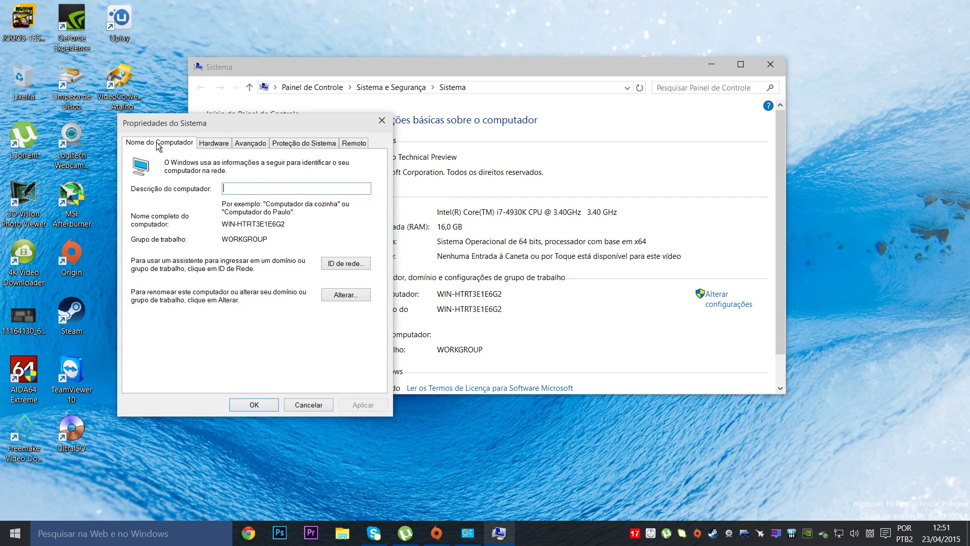
{"action": "left_click", "coordinate": [231, 145]}
{"action": "left_click", "coordinate": [261, 146]}
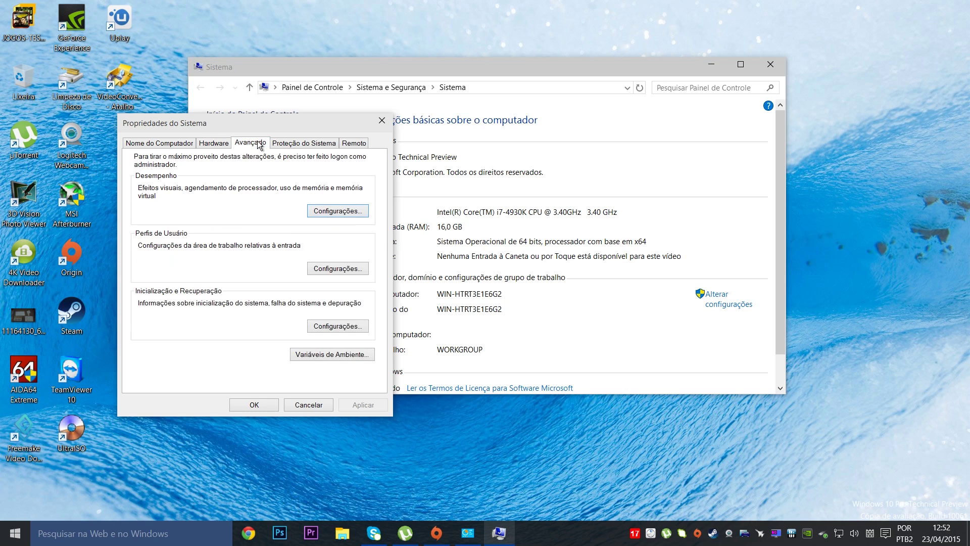
Examine the visual effects and virtual memory settings in the performance options, and close both dialogs without changes.
{"action": "left_click", "coordinate": [325, 212]}
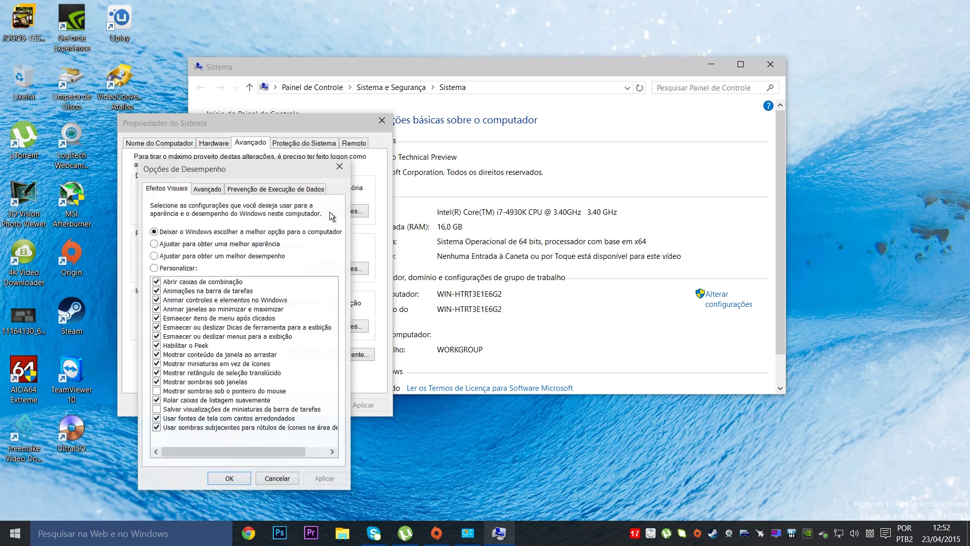
{"action": "left_click", "coordinate": [209, 190]}
{"action": "left_click", "coordinate": [309, 327]}
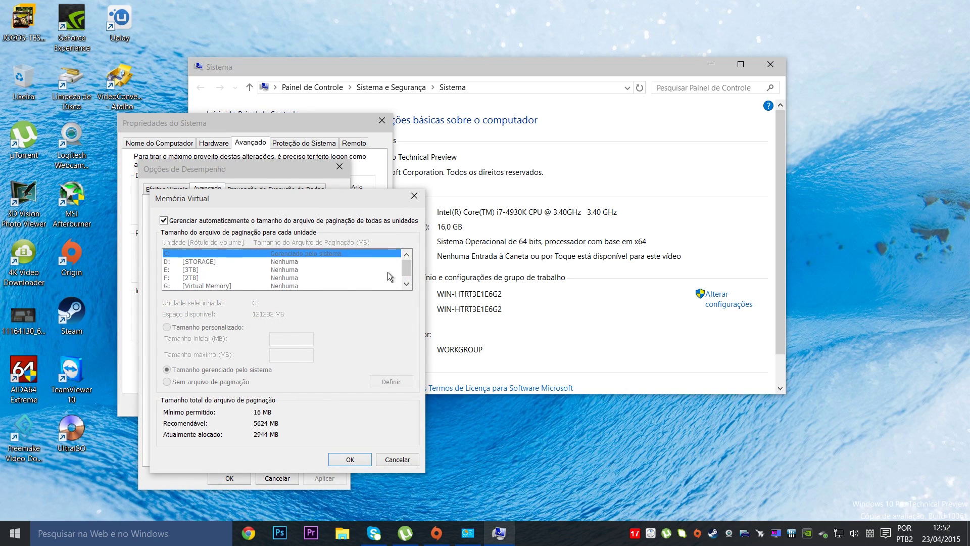
{"action": "left_click", "coordinate": [415, 196]}
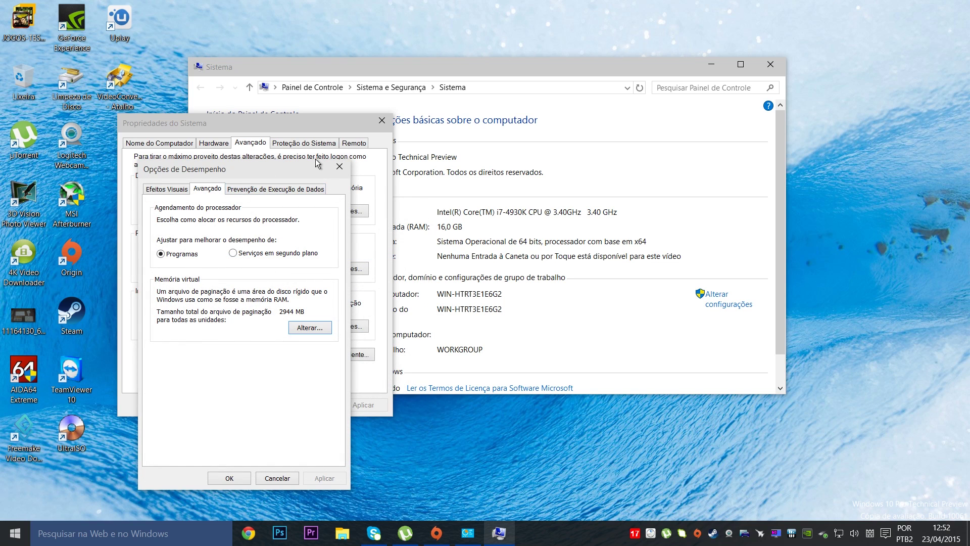
{"action": "left_click", "coordinate": [339, 167]}
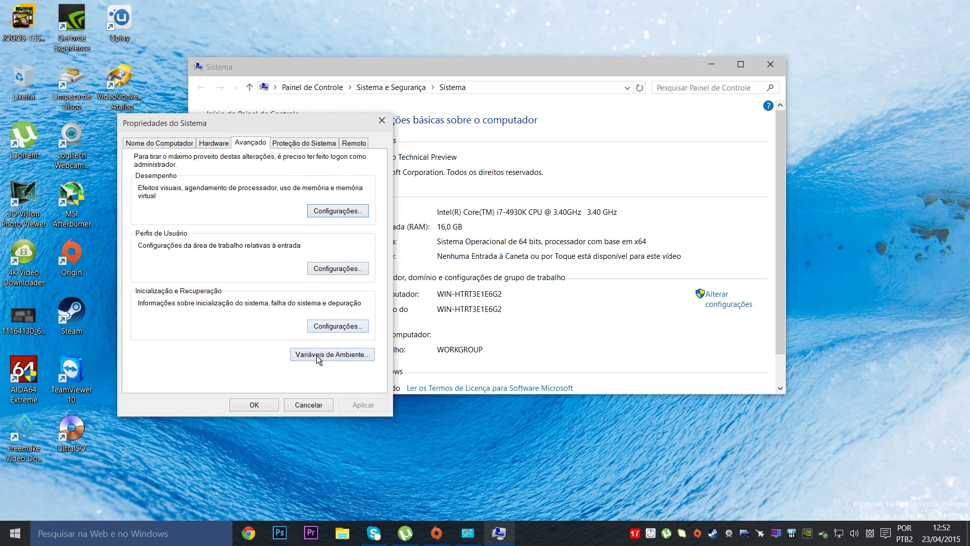
Examine the startup and recovery settings, toggle the Reiniciar automaticamente option twice, and accept the dialog.
{"action": "left_click", "coordinate": [338, 327]}
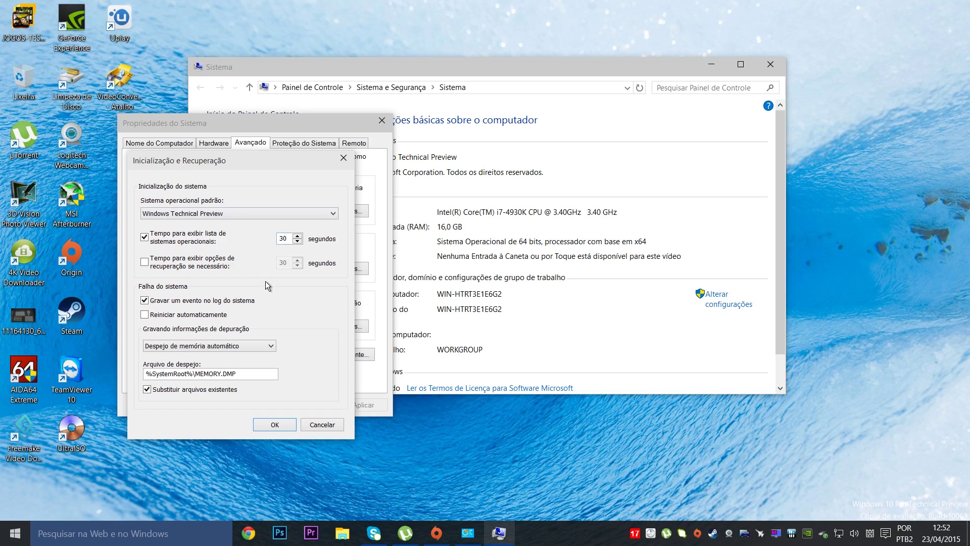
{"action": "left_click", "coordinate": [148, 316]}
{"action": "left_click", "coordinate": [204, 314]}
{"action": "left_click", "coordinate": [275, 425]}
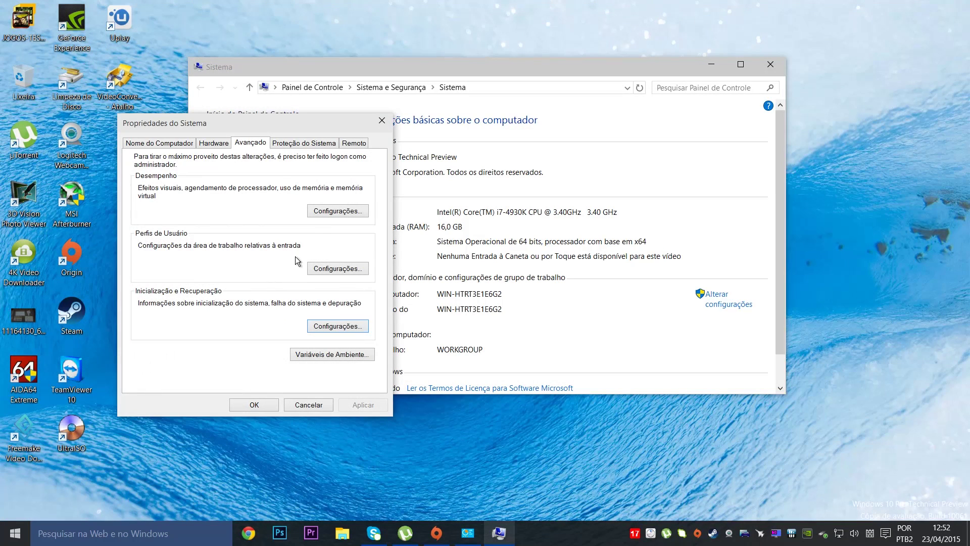
Look through the user profile, system protection and remote settings, and close the System Properties and System windows.
{"action": "left_click", "coordinate": [340, 271]}
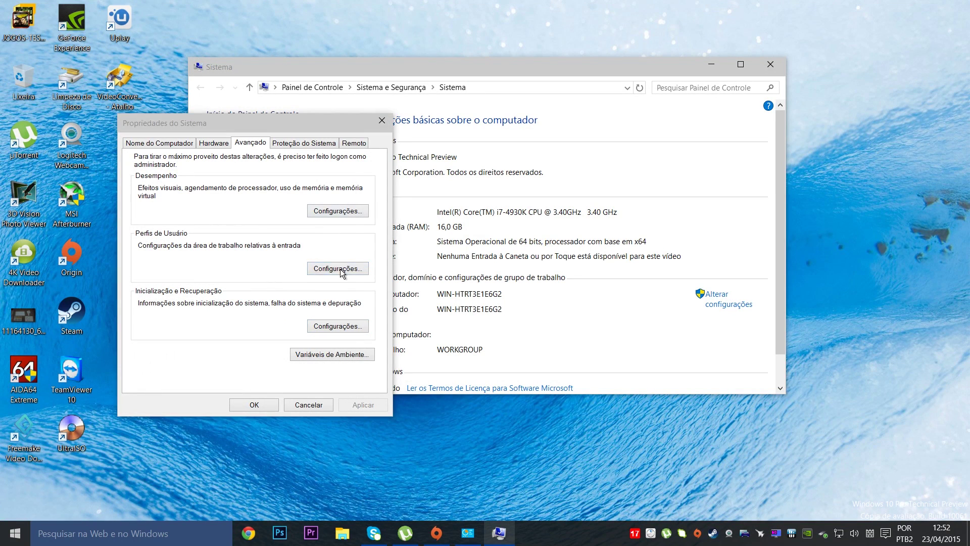
{"action": "left_click", "coordinate": [320, 378]}
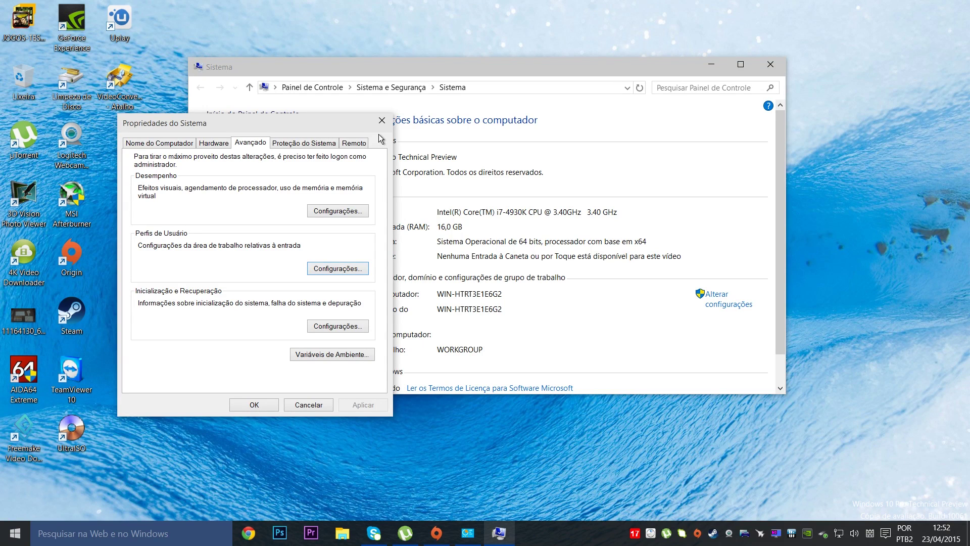
{"action": "left_click", "coordinate": [304, 143]}
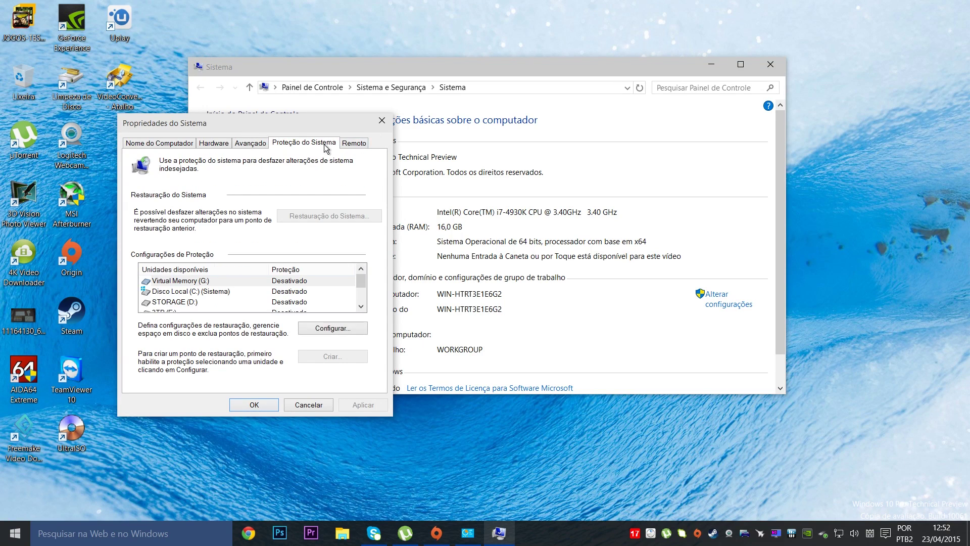
{"action": "left_click", "coordinate": [355, 144]}
{"action": "left_click", "coordinate": [382, 120]}
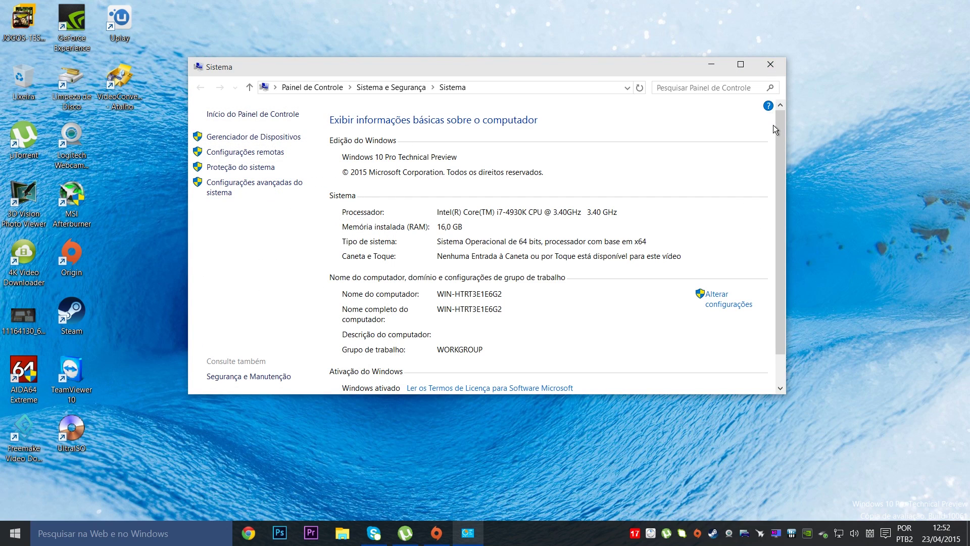
{"action": "scroll", "coordinate": [781, 196], "scroll_direction": "down", "scroll_amount": 1}
{"action": "left_click", "coordinate": [768, 63]}
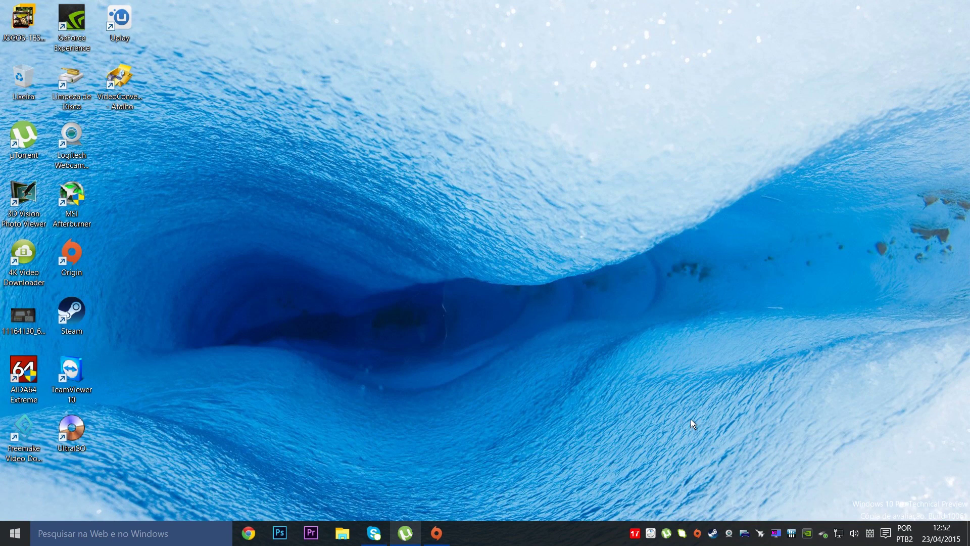
View the network connection status from the notification area and dismiss it.
{"action": "left_click", "coordinate": [840, 532]}
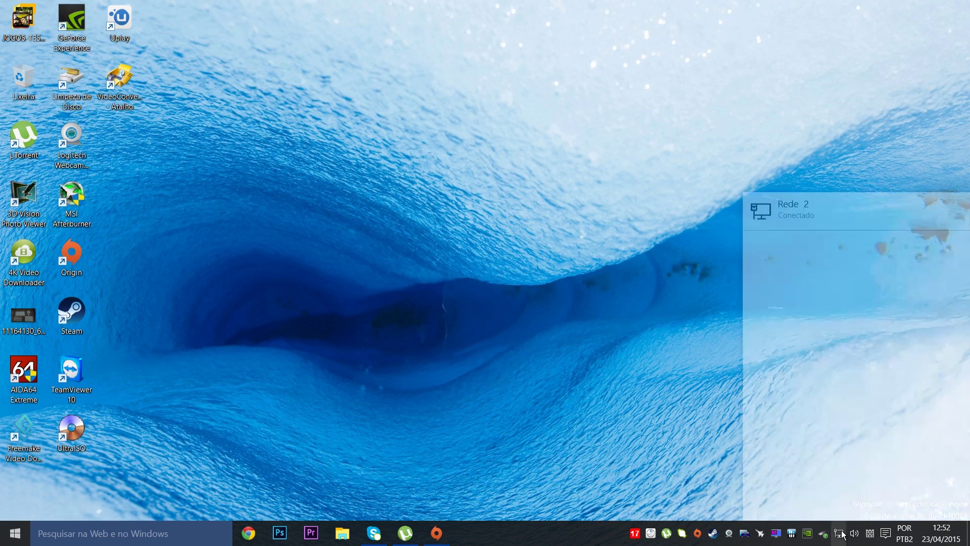
{"action": "left_click", "coordinate": [618, 382]}
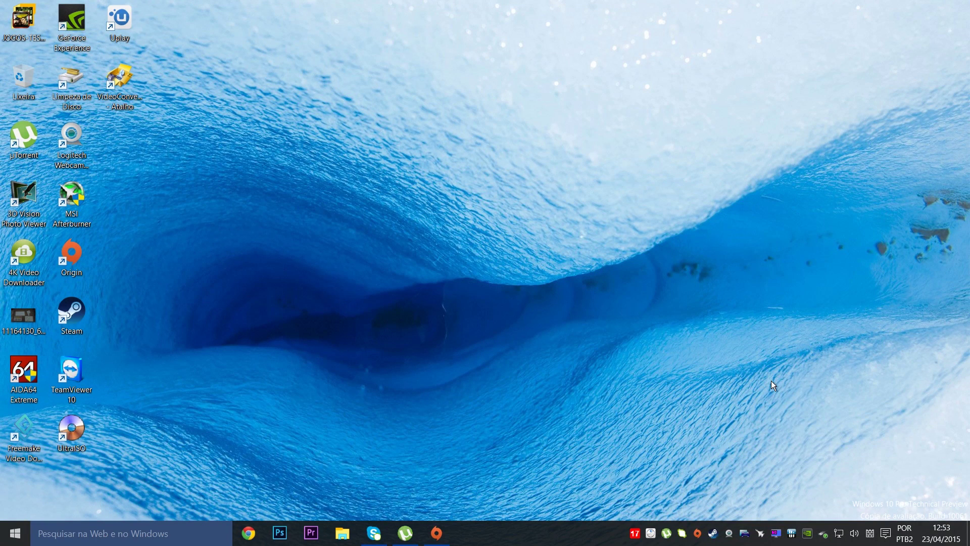
Open Windows Defender from the notification area, view its update and history pages, and return to its home page.
{"action": "double_click", "coordinate": [869, 534]}
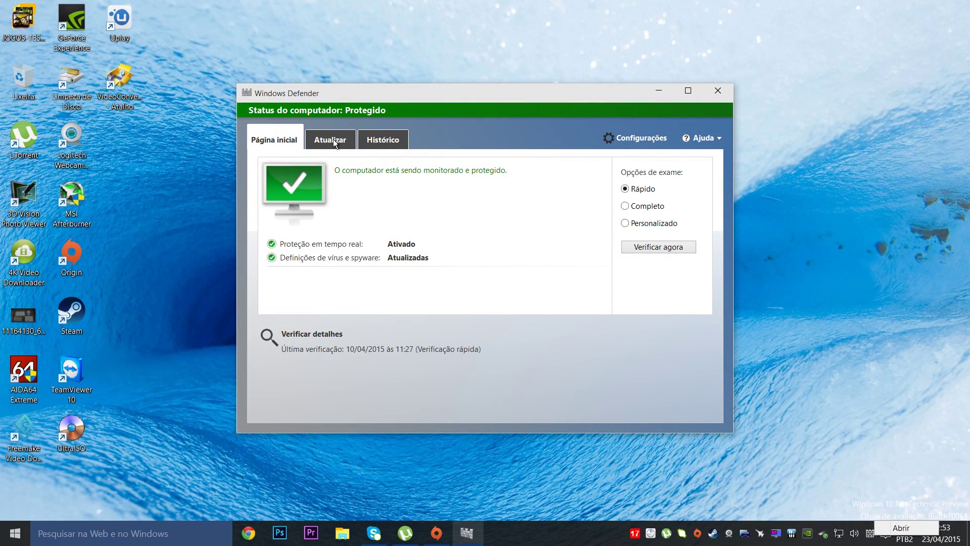
{"action": "left_click", "coordinate": [333, 139]}
{"action": "left_click", "coordinate": [380, 133]}
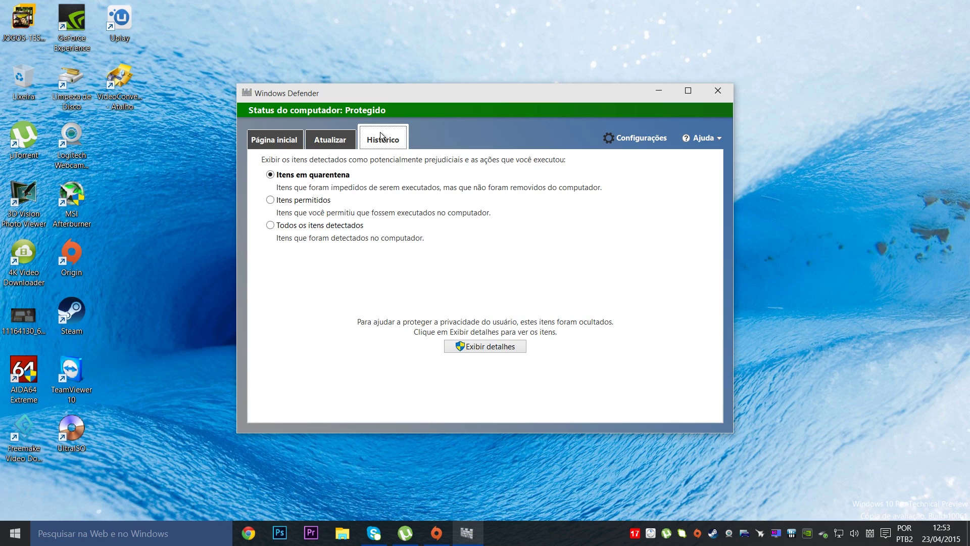
{"action": "left_click", "coordinate": [281, 138]}
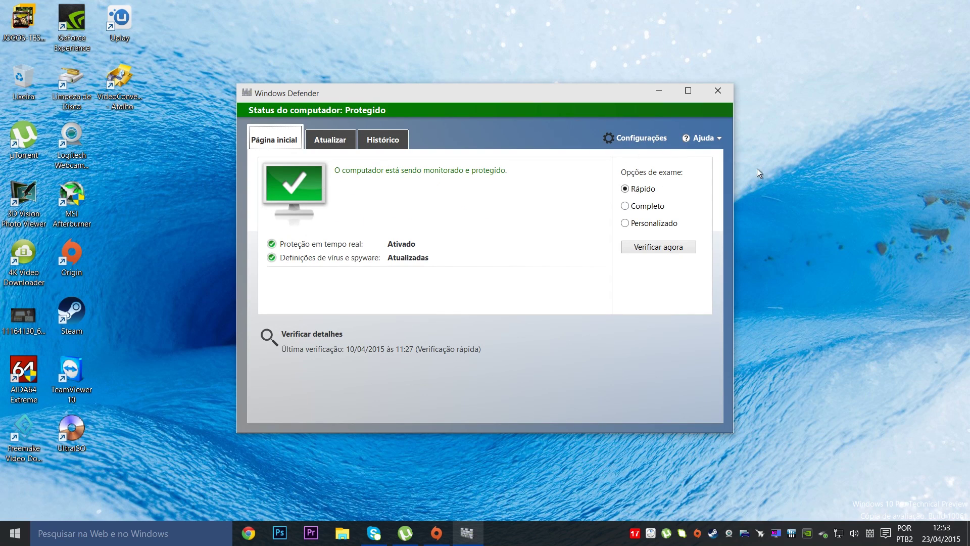
Close Windows Defender, view the available keyboard languages, and dismiss the list without changing the layout.
{"action": "left_click", "coordinate": [717, 96]}
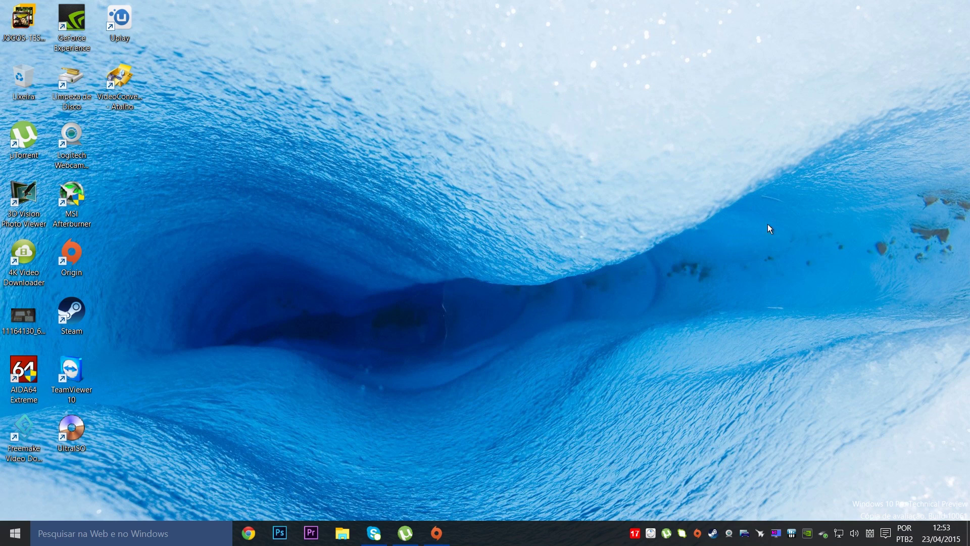
{"action": "left_click", "coordinate": [907, 535]}
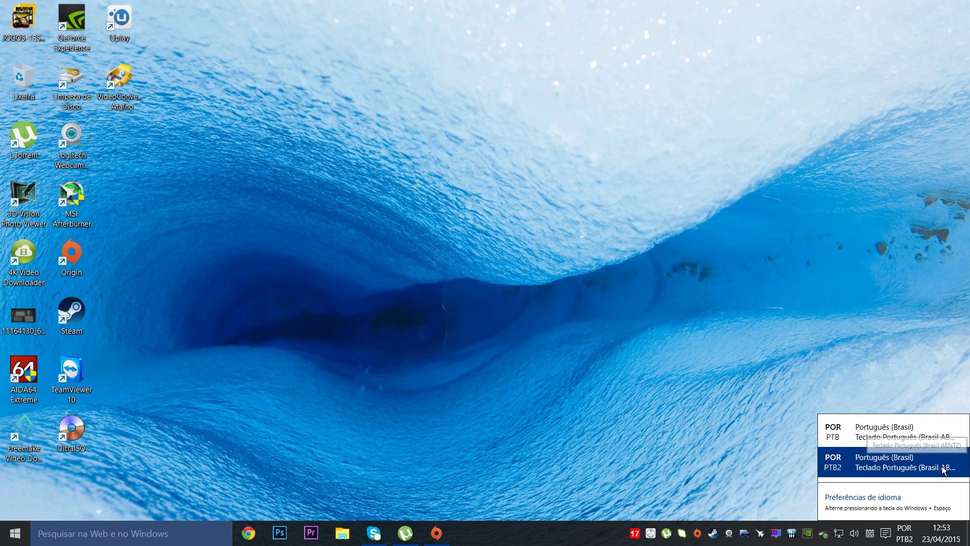
{"action": "left_click", "coordinate": [820, 329]}
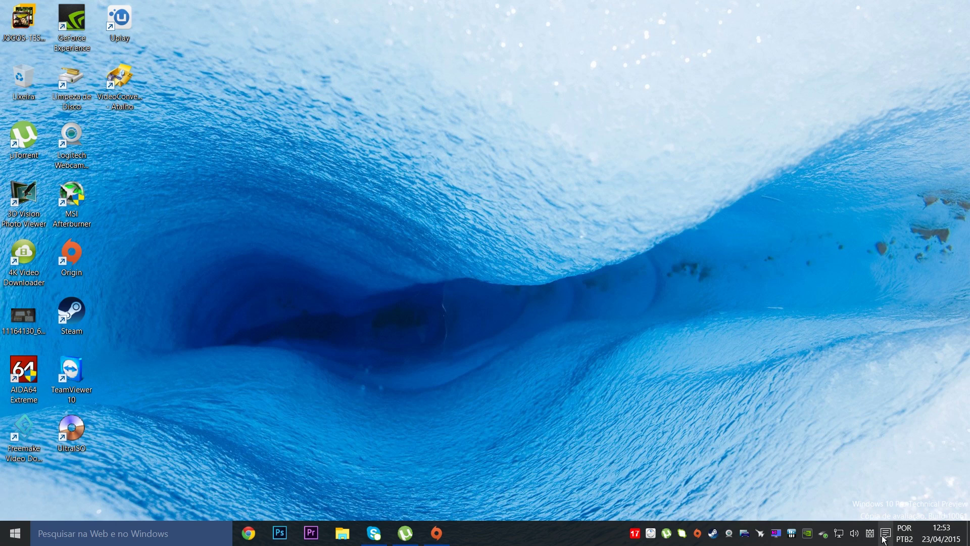
Open the volume mixer for the speakers, view the device and application levels, and close it.
{"action": "left_click", "coordinate": [854, 534]}
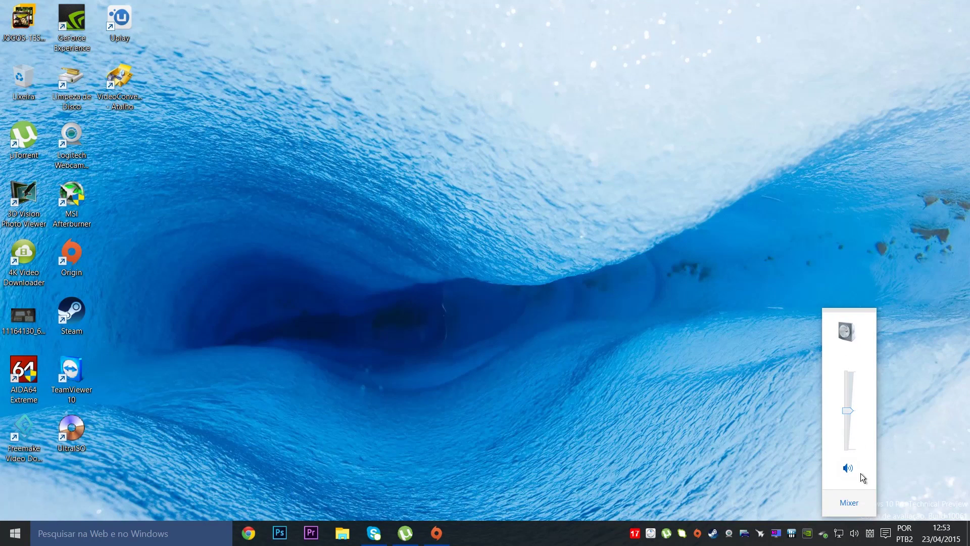
{"action": "left_click", "coordinate": [849, 504]}
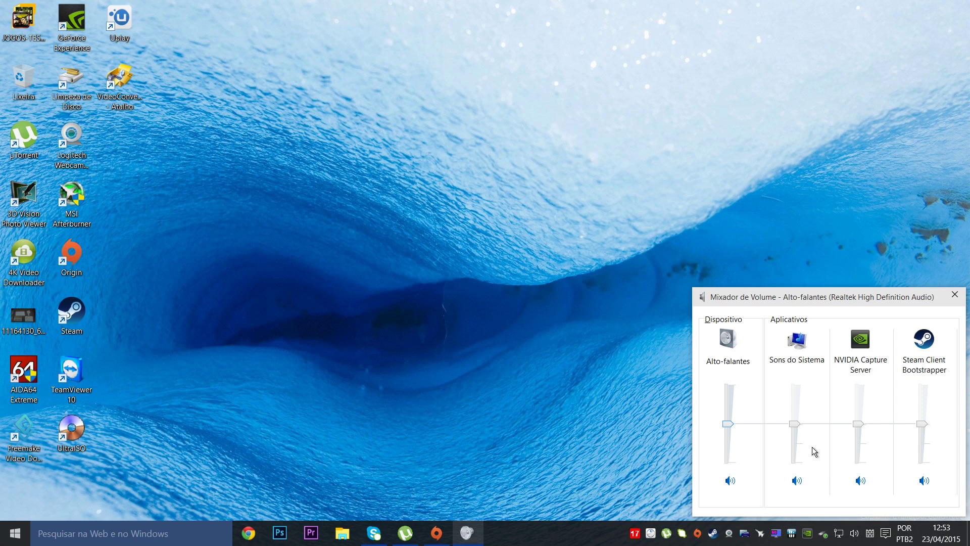
{"action": "mouse_move", "coordinate": [726, 427]}
{"action": "left_click", "coordinate": [954, 295]}
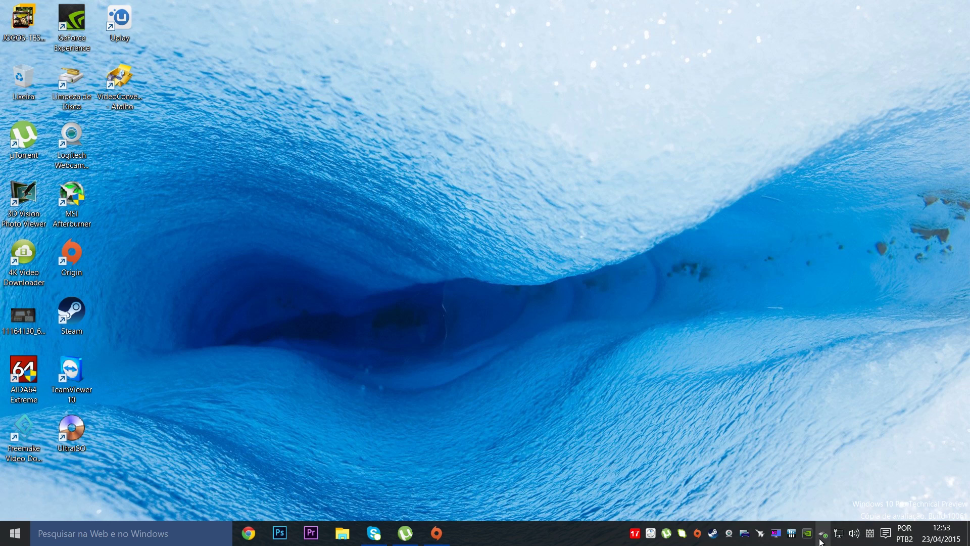
Open the properties of the Ethernet adapter by way of the Central de Rede e Compartilhamento.
{"action": "right_click", "coordinate": [845, 537]}
{"action": "left_click", "coordinate": [917, 468]}
{"action": "right_click", "coordinate": [838, 532]}
{"action": "left_click", "coordinate": [840, 522]}
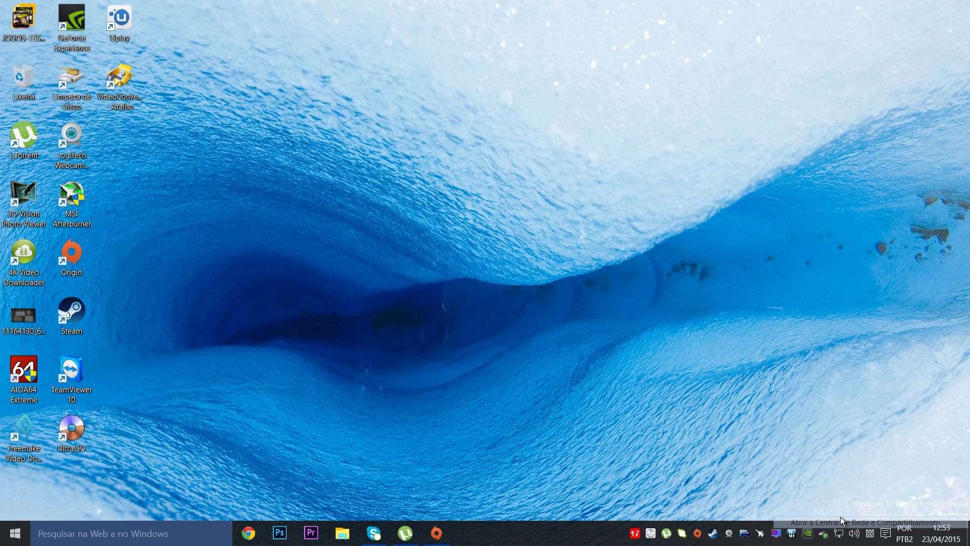
{"action": "left_click", "coordinate": [277, 158]}
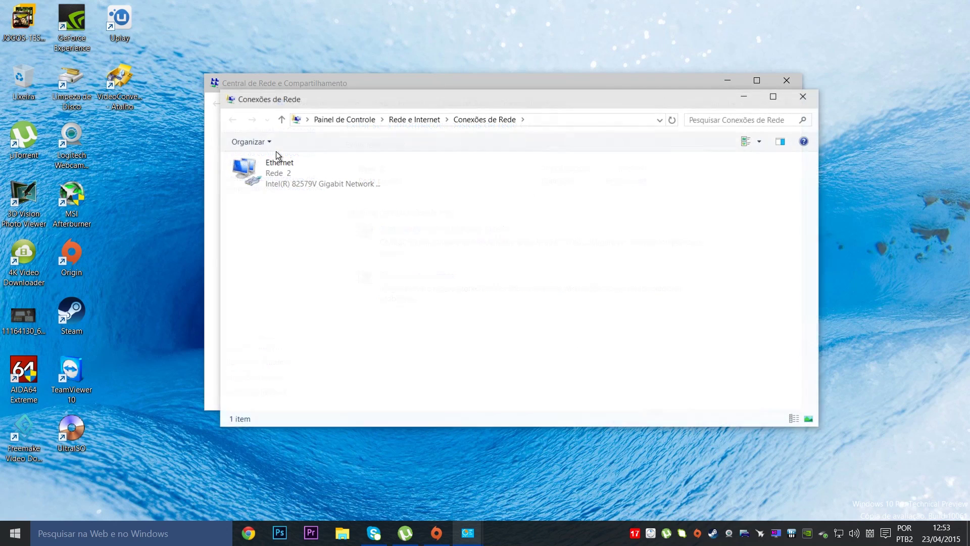
{"action": "left_click", "coordinate": [294, 183]}
{"action": "right_click", "coordinate": [292, 181]}
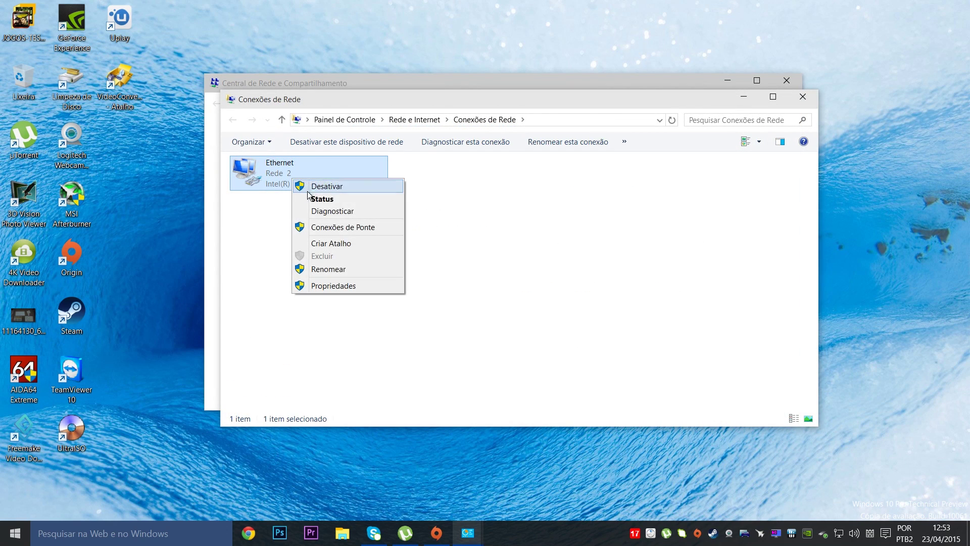
{"action": "left_click", "coordinate": [346, 284]}
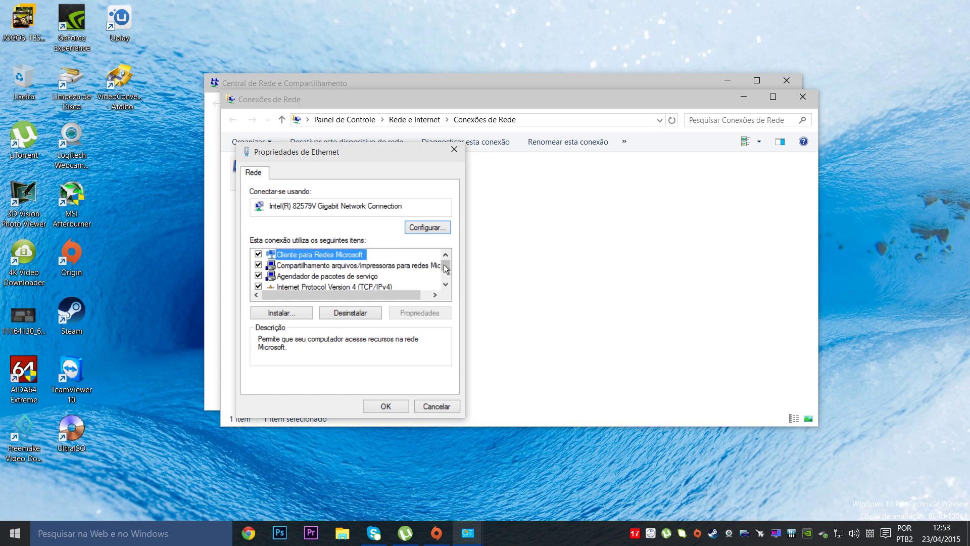
View the Internet Protocol Version 4 (TCP/IPv4) properties of the Ethernet connection, cancel its dialog and close the network windows.
{"action": "scroll", "coordinate": [445, 268], "scroll_direction": "down", "scroll_amount": 2}
{"action": "left_click", "coordinate": [400, 265]}
{"action": "scroll", "coordinate": [390, 268], "scroll_direction": "up", "scroll_amount": 1}
{"action": "scroll", "coordinate": [389, 268], "scroll_direction": "down", "scroll_amount": 1}
{"action": "scroll", "coordinate": [395, 275], "scroll_direction": "up", "scroll_amount": 2}
{"action": "left_click", "coordinate": [395, 276]}
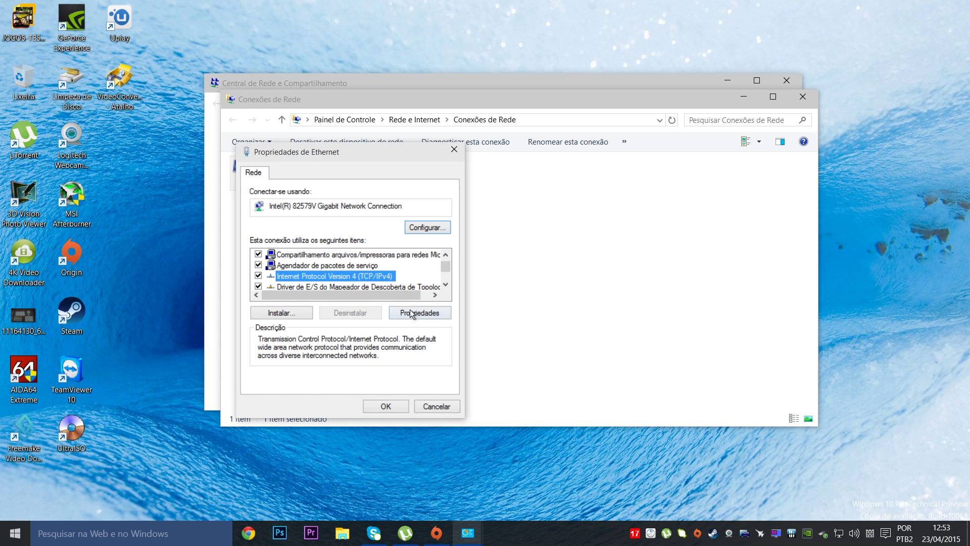
{"action": "left_click", "coordinate": [414, 311]}
{"action": "left_click", "coordinate": [481, 464]}
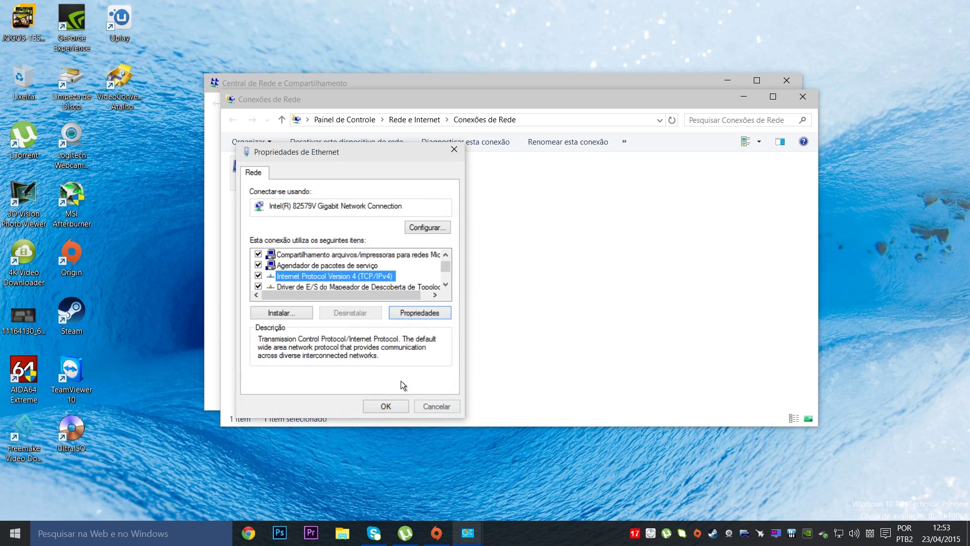
{"action": "left_click", "coordinate": [431, 407]}
{"action": "left_click", "coordinate": [804, 97]}
{"action": "left_click", "coordinate": [785, 81]}
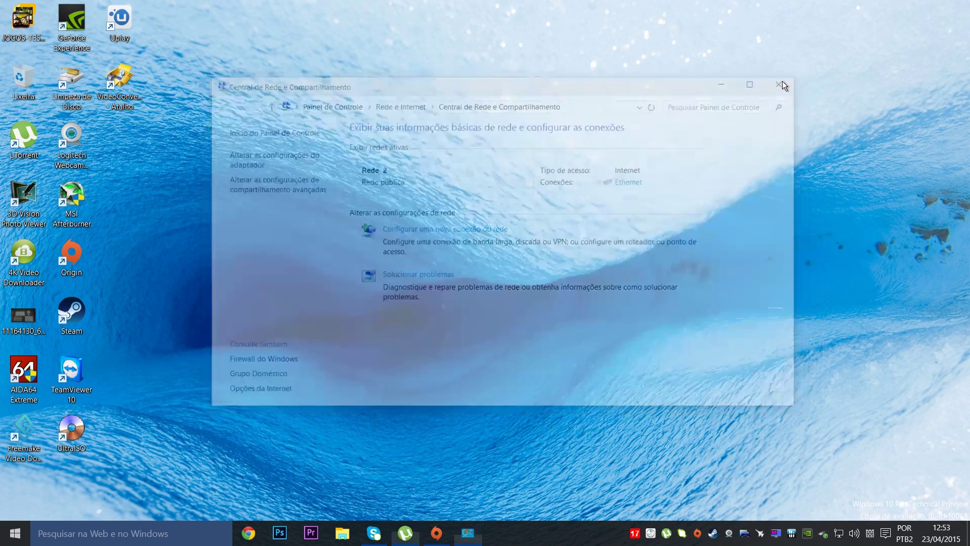
Open the full Windows settings, start a check for updates in Atualização e recuperação, and return to the settings home.
{"action": "left_click", "coordinate": [886, 534]}
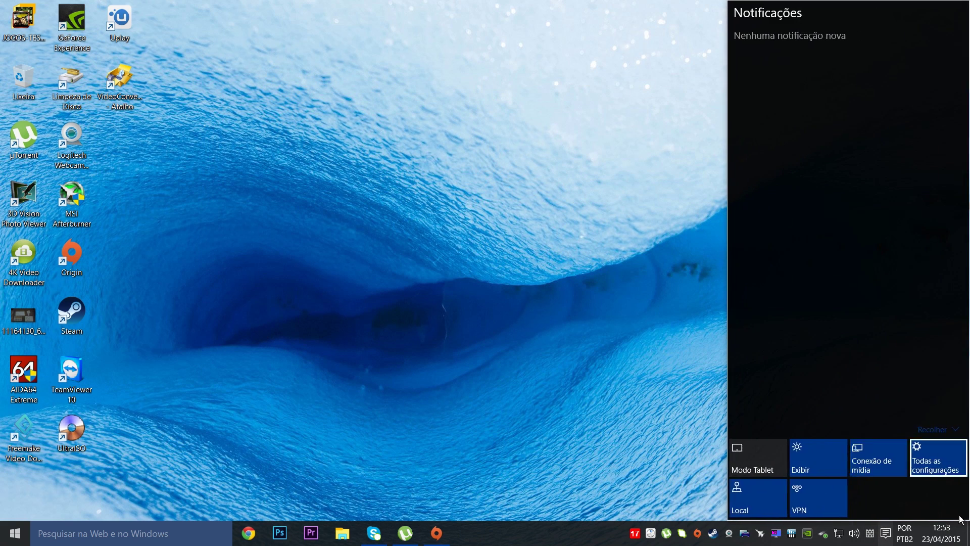
{"action": "left_click", "coordinate": [948, 472]}
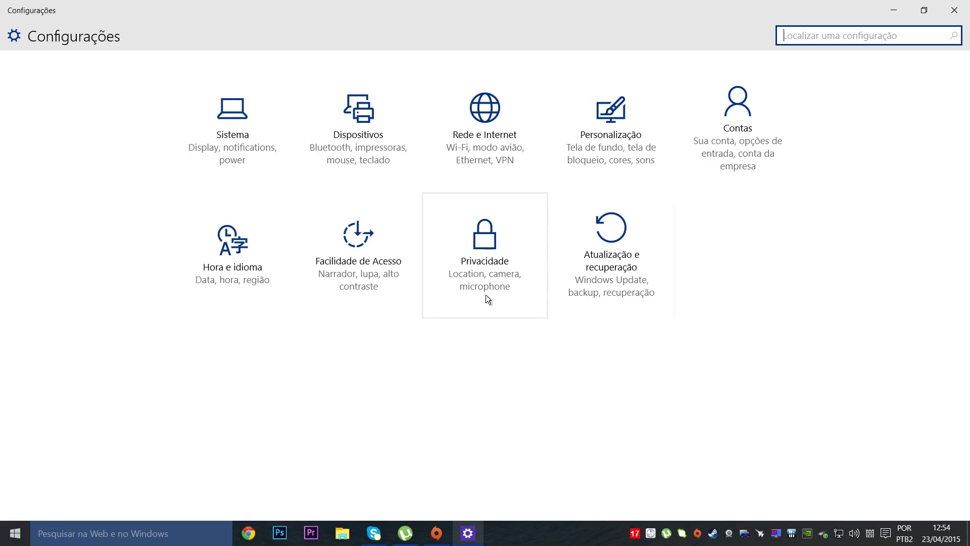
{"action": "left_click", "coordinate": [611, 263]}
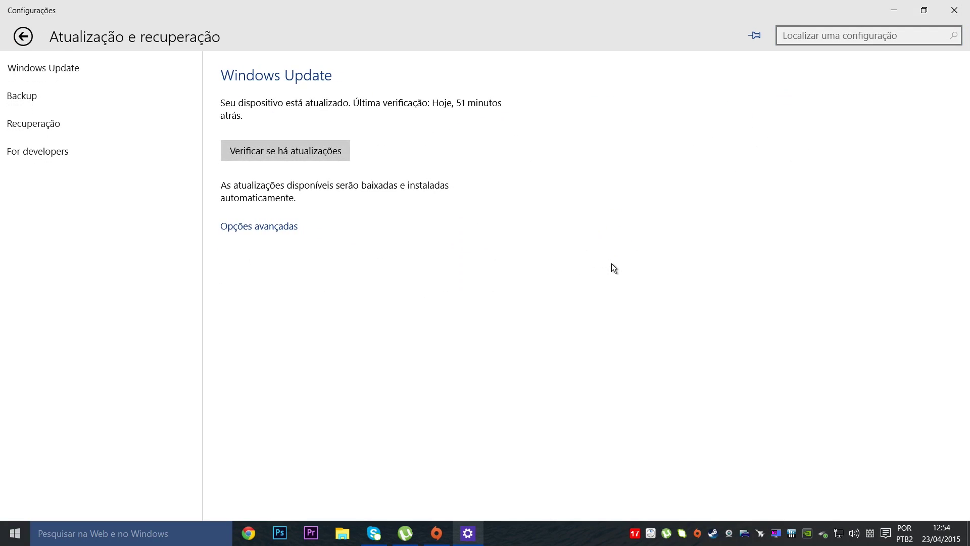
{"action": "left_click", "coordinate": [239, 145]}
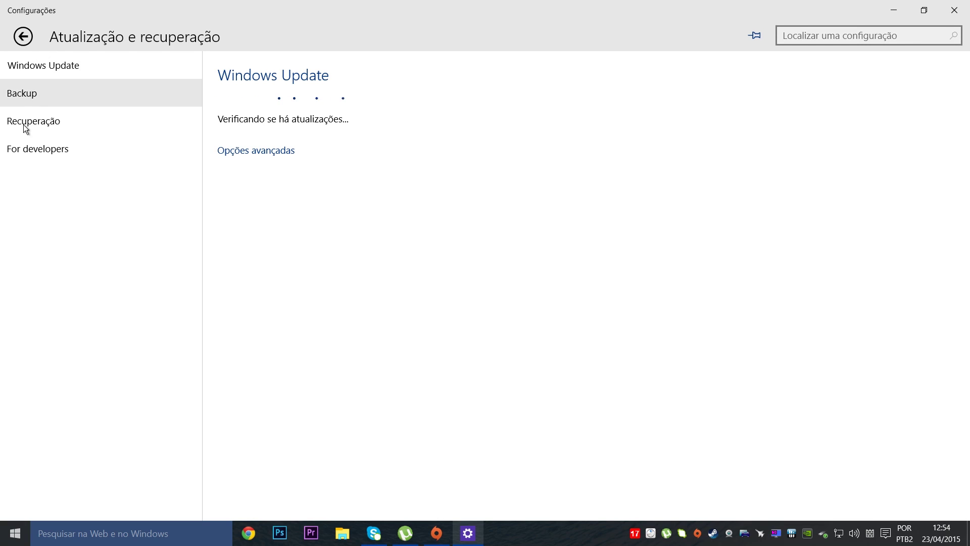
{"action": "left_click", "coordinate": [25, 40]}
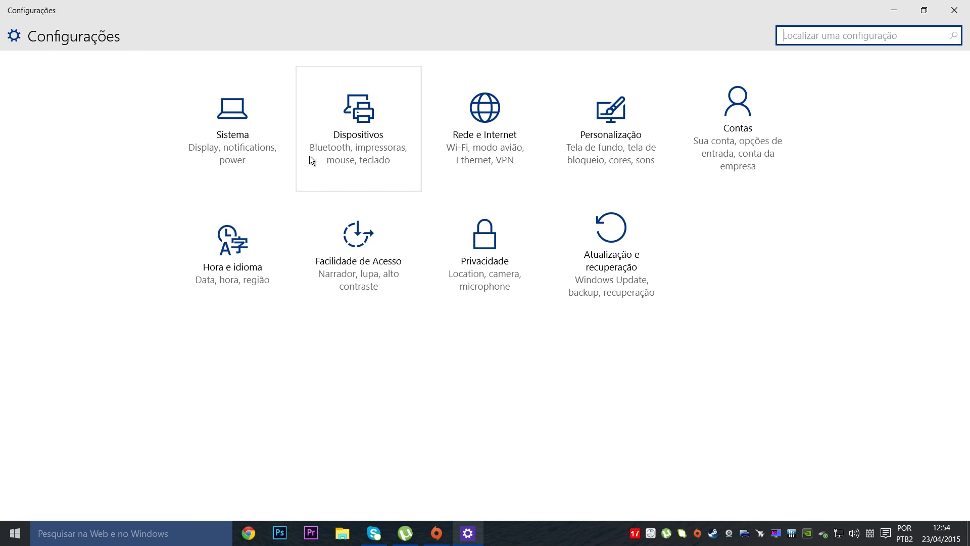
View the Sistema and Rede e Internet settings, and open the Personalização settings.
{"action": "left_click", "coordinate": [250, 130]}
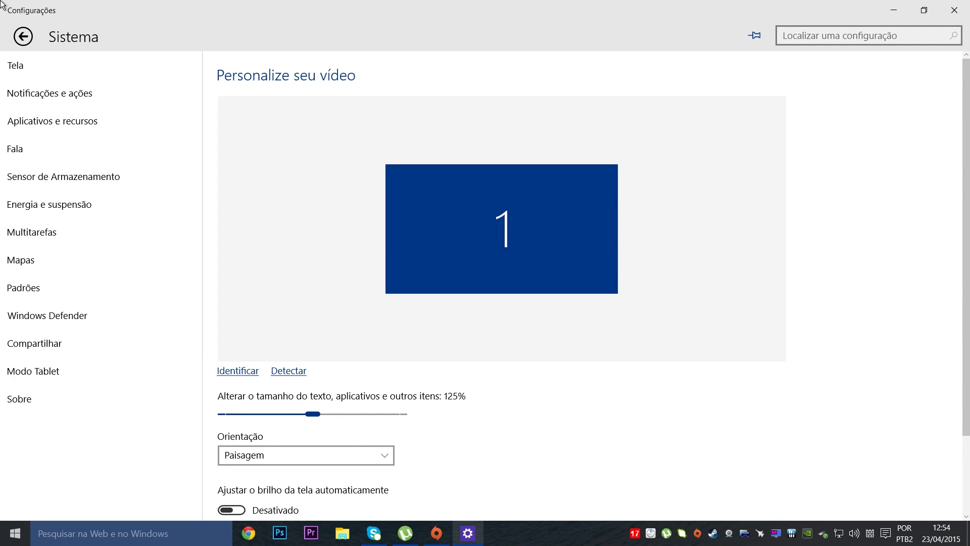
{"action": "left_click", "coordinate": [23, 36]}
{"action": "left_click", "coordinate": [488, 130]}
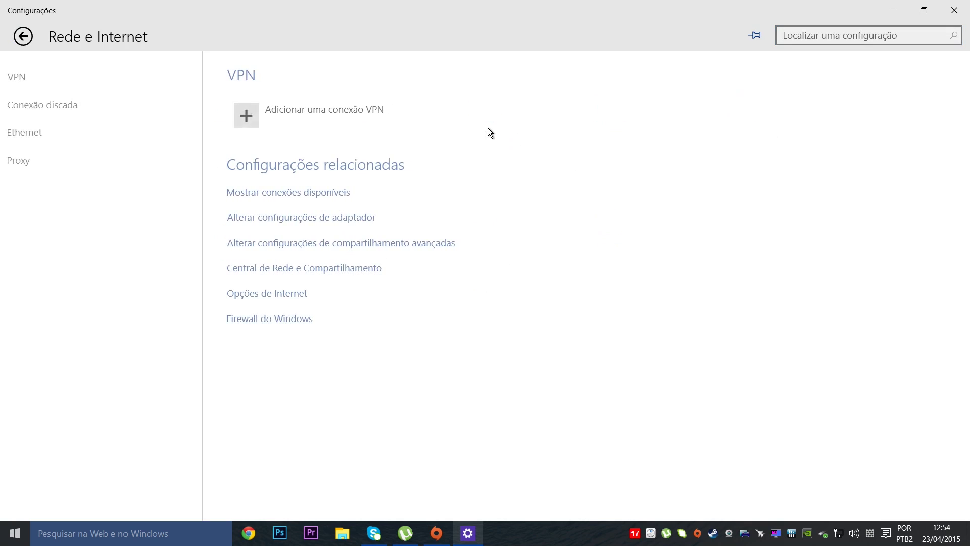
{"action": "left_click", "coordinate": [23, 35]}
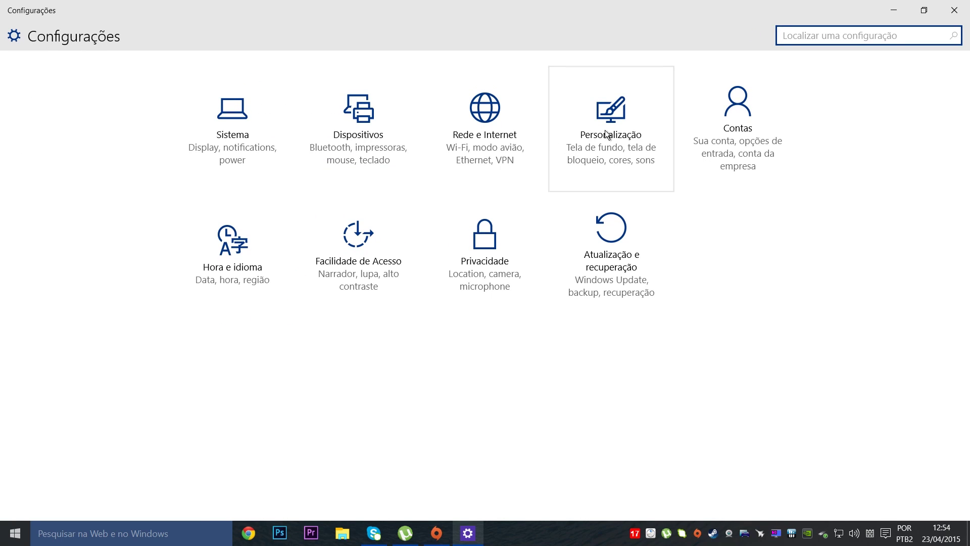
{"action": "left_click", "coordinate": [609, 109]}
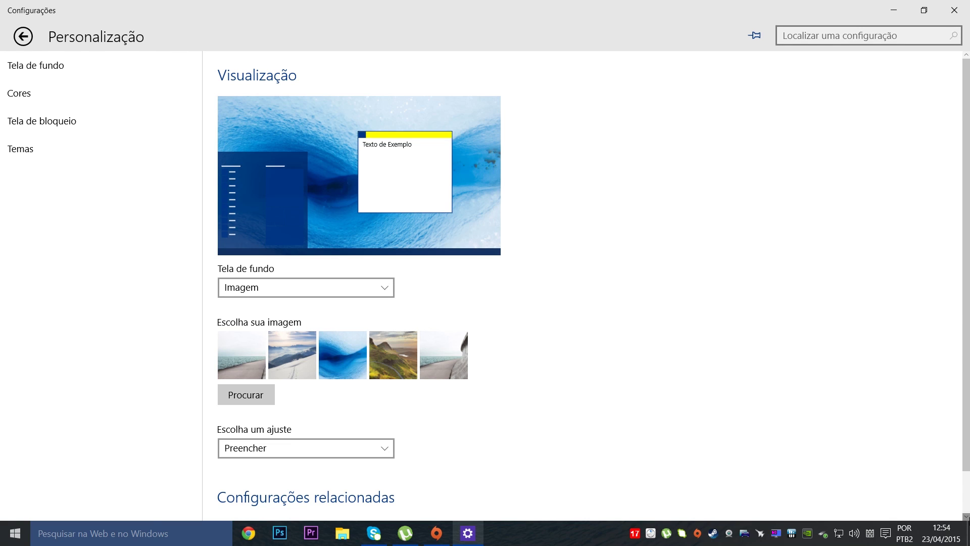
Show the desktop and advance its background to the next image three times.
{"action": "key", "text": "super+d"}
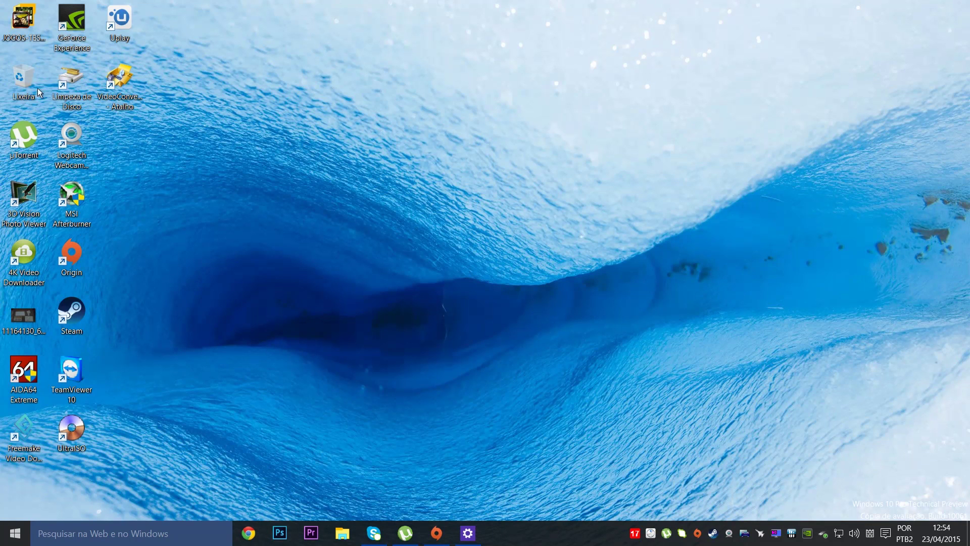
{"action": "right_click", "coordinate": [471, 332]}
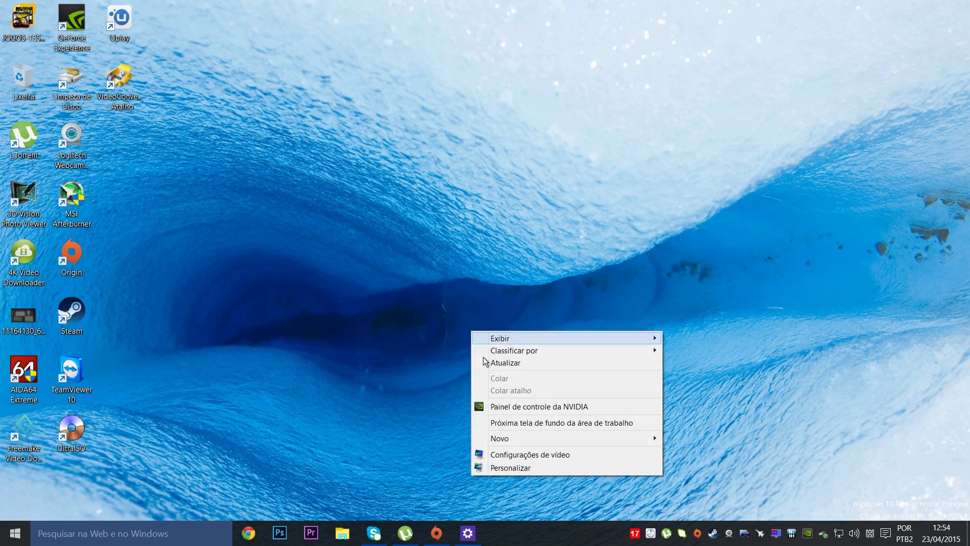
{"action": "left_click", "coordinate": [537, 424]}
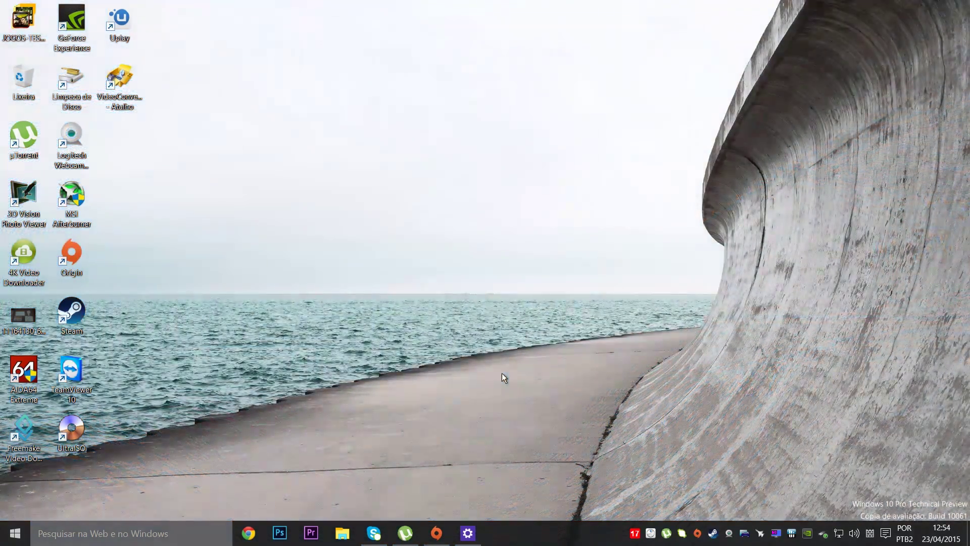
{"action": "right_click", "coordinate": [483, 343]}
{"action": "left_click", "coordinate": [525, 430]}
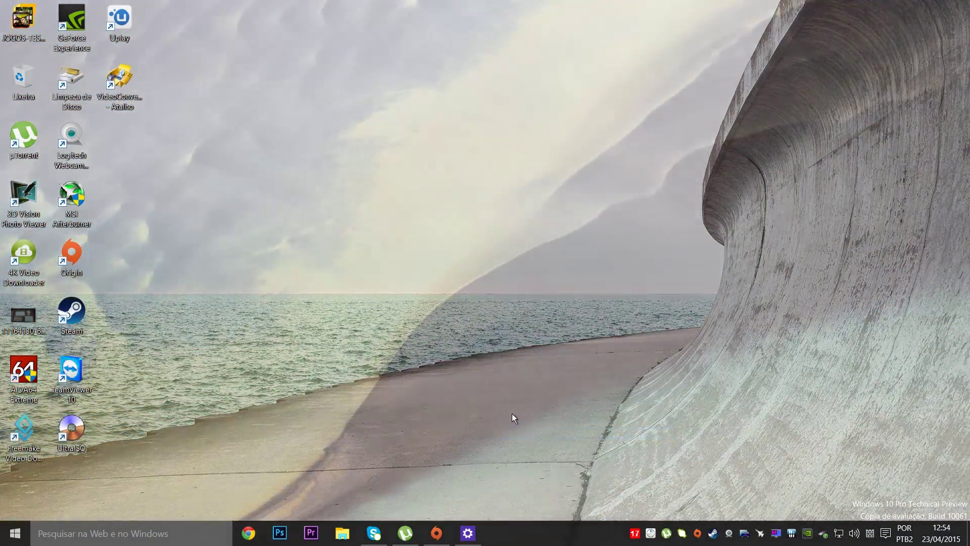
{"action": "right_click", "coordinate": [479, 356]}
{"action": "left_click", "coordinate": [510, 445]}
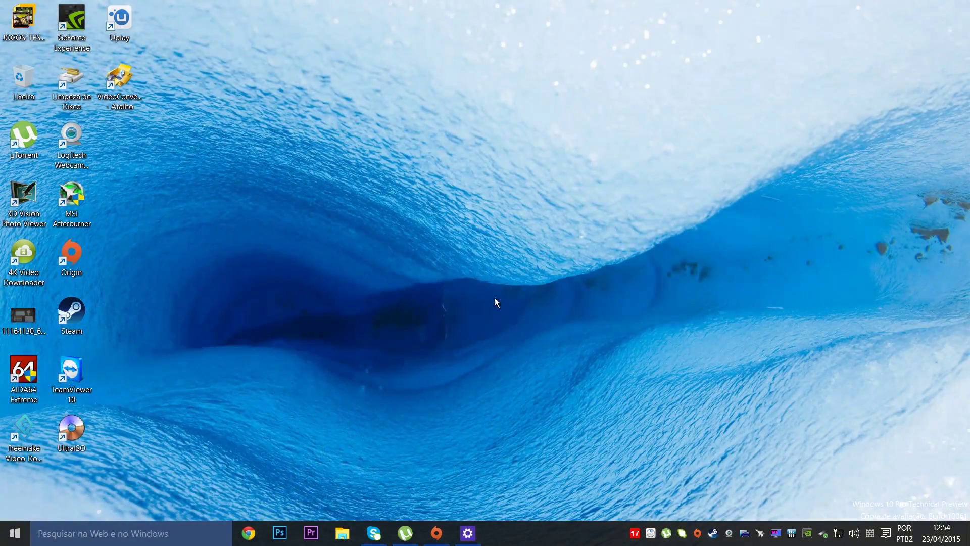
Examine the background, Cores, Tela de bloqueio and Temas pages of the Personalização settings, and close the settings window.
{"action": "left_click", "coordinate": [468, 533]}
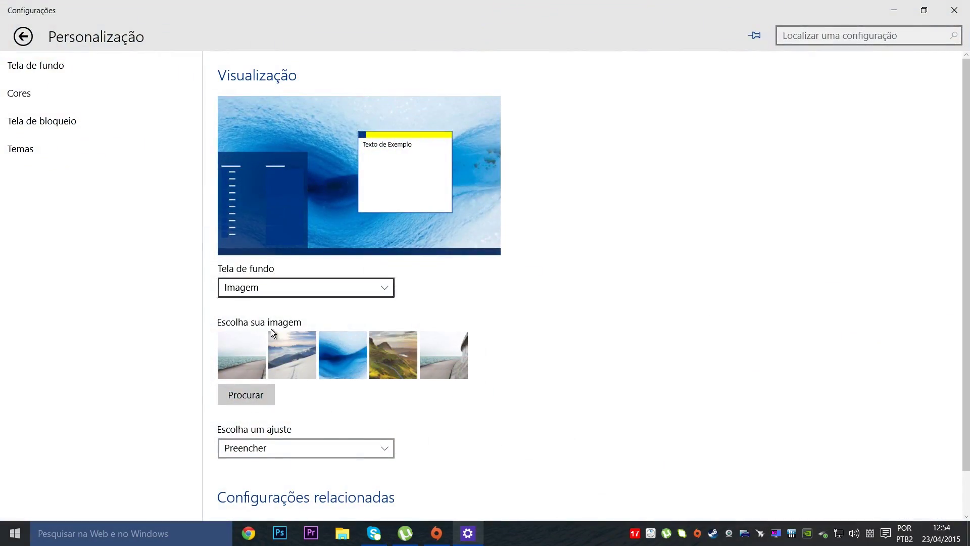
{"action": "scroll", "coordinate": [699, 367], "scroll_direction": "down", "scroll_amount": 1}
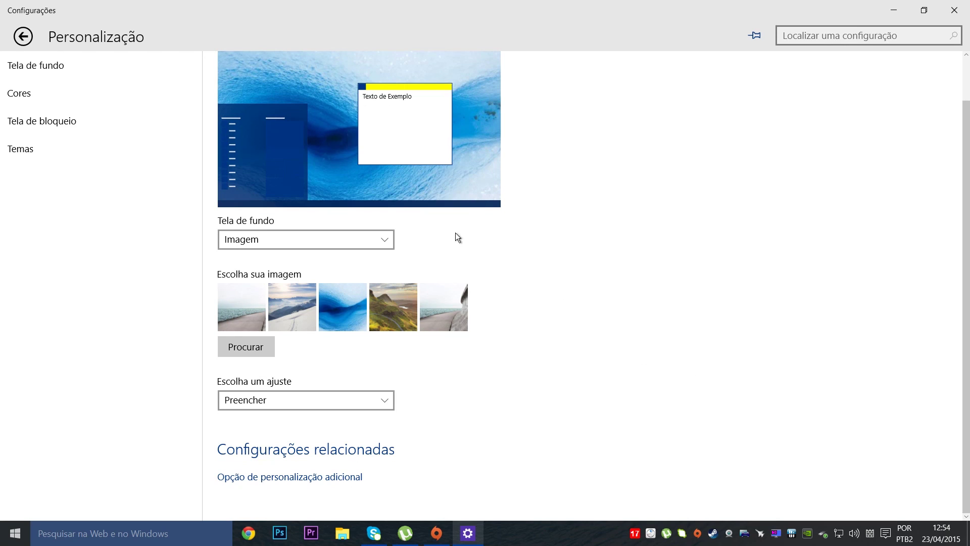
{"action": "scroll", "coordinate": [556, 283], "scroll_direction": "up", "scroll_amount": 1}
{"action": "left_click", "coordinate": [111, 99]}
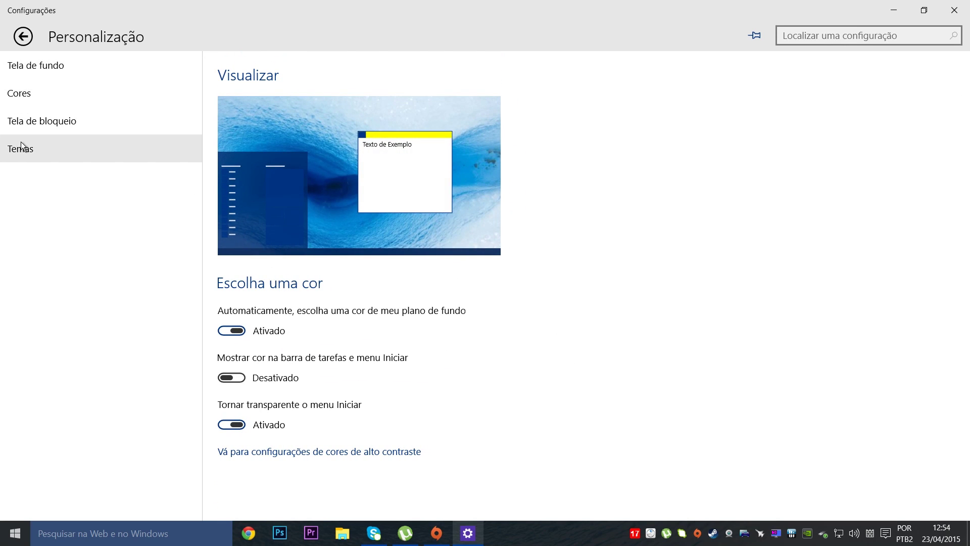
{"action": "left_click", "coordinate": [31, 123]}
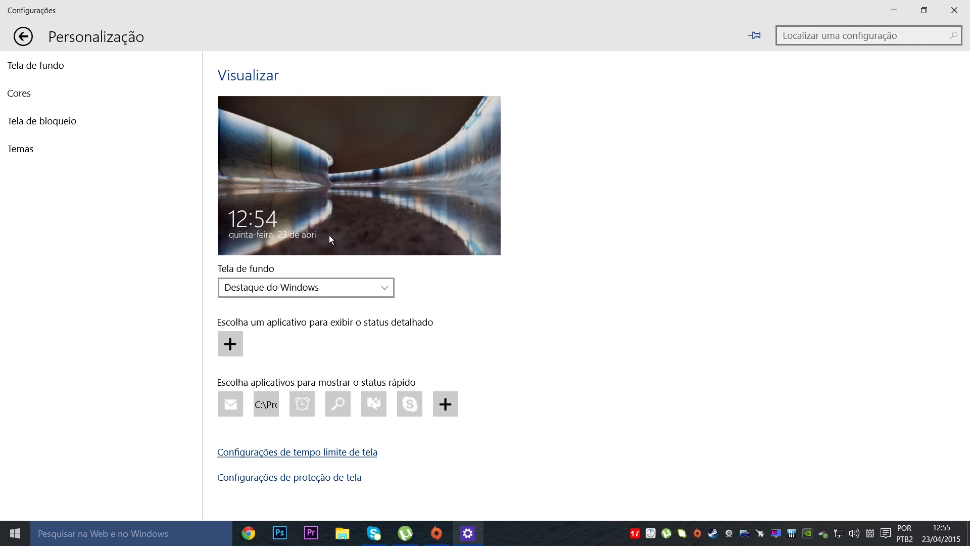
{"action": "left_click", "coordinate": [19, 138]}
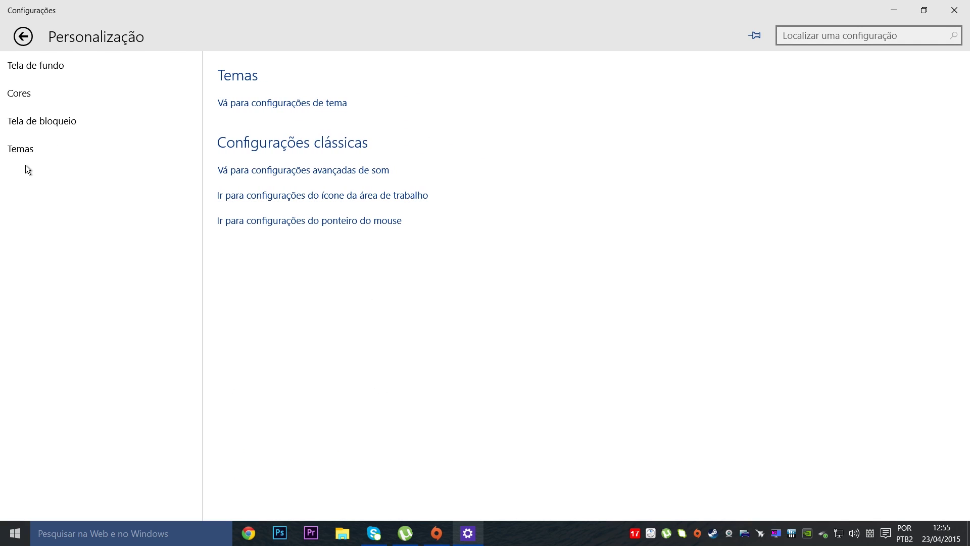
{"action": "left_click", "coordinate": [954, 10]}
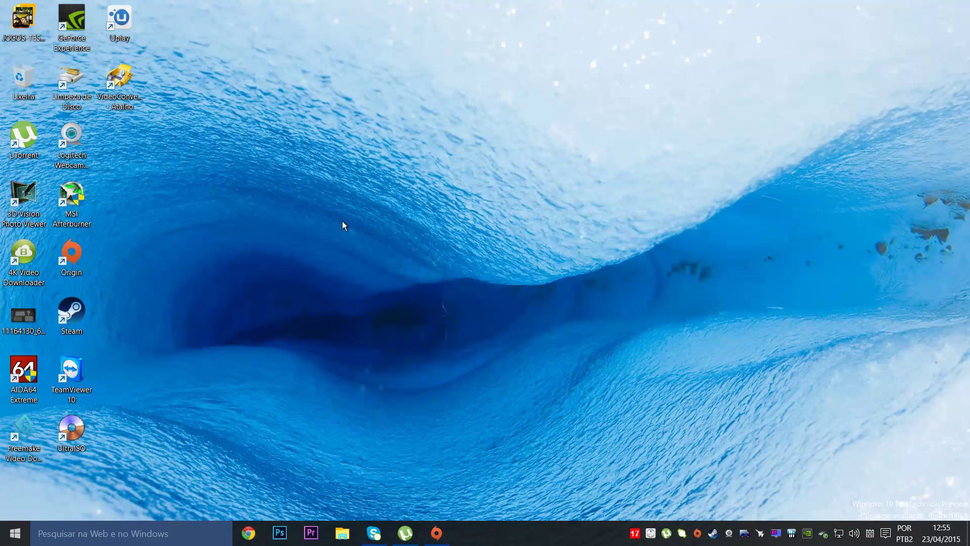
Open the NVIDIA control panel from the notification area and move its window away from the screen's corner.
{"action": "right_click", "coordinate": [808, 534]}
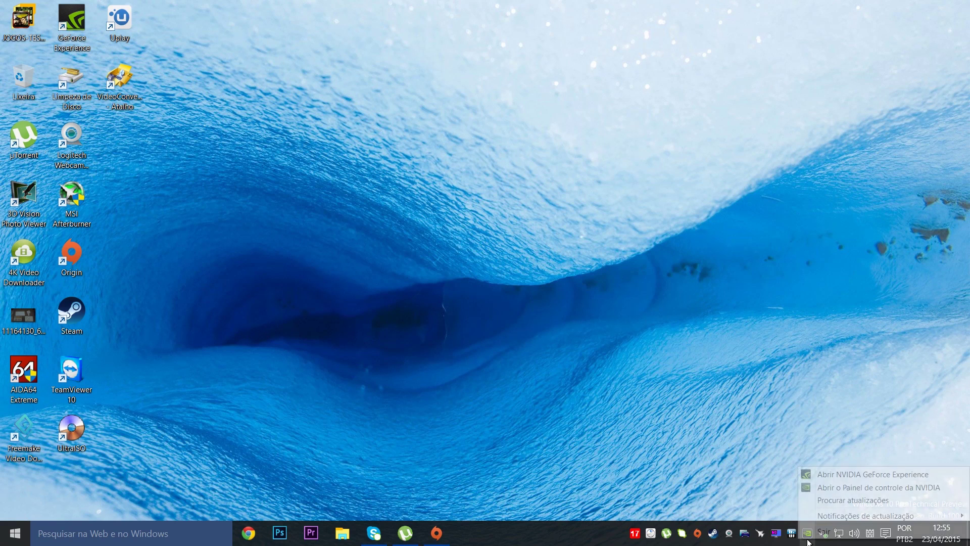
{"action": "left_click", "coordinate": [829, 488]}
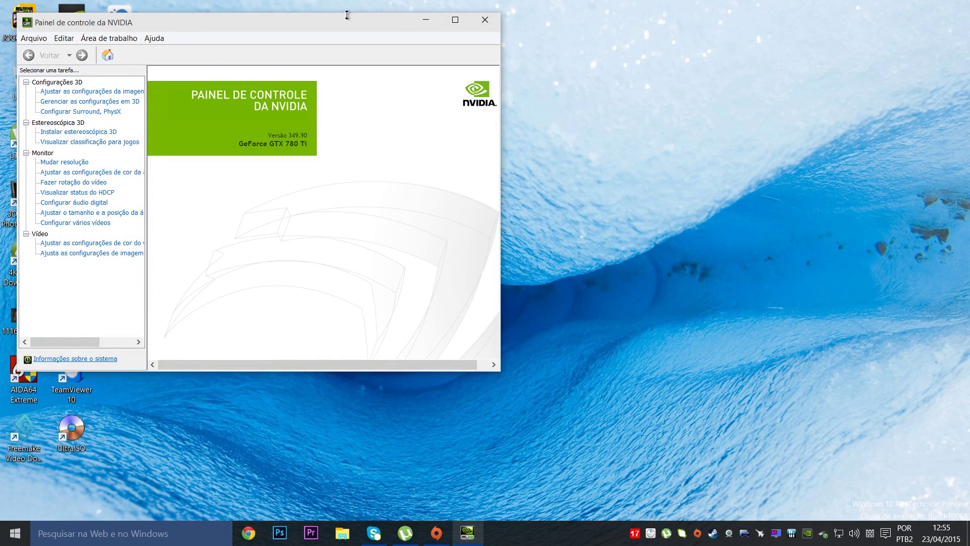
{"action": "left_click_drag", "start_coordinate": [347, 15], "coordinate": [401, 38]}
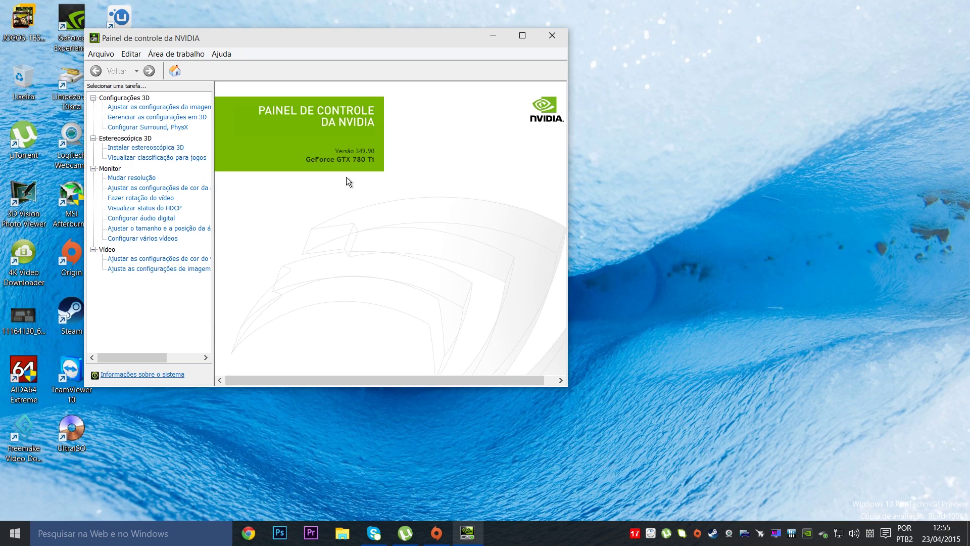
View the monitor and component details in the NVIDIA system information, and close the NVIDIA control panel.
{"action": "left_click", "coordinate": [172, 375]}
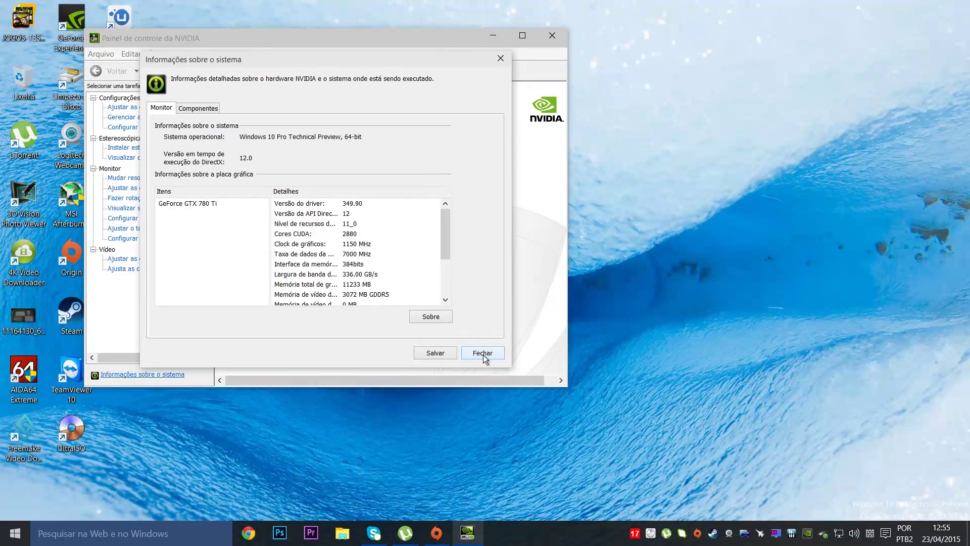
{"action": "left_click", "coordinate": [198, 109]}
{"action": "left_click", "coordinate": [165, 111]}
{"action": "left_click", "coordinate": [470, 353]}
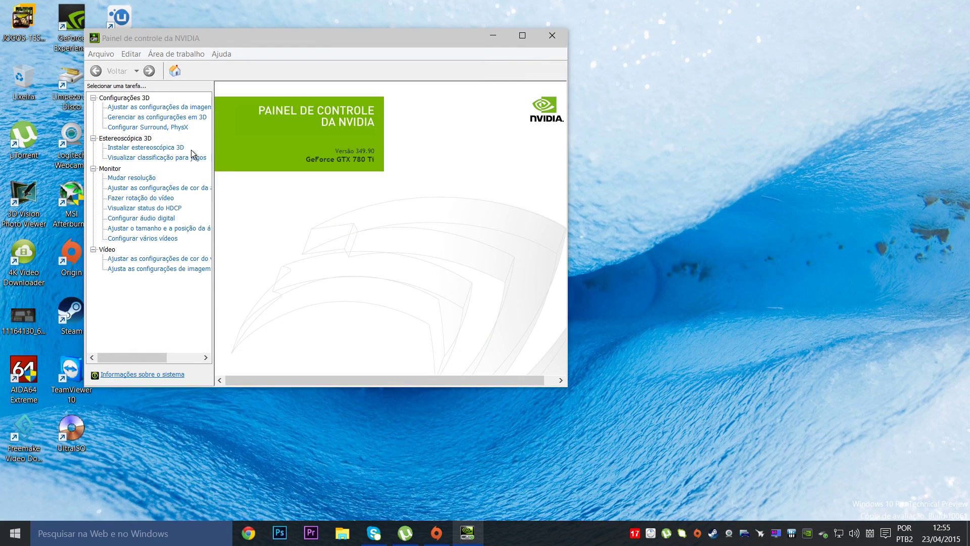
{"action": "left_click_drag", "start_coordinate": [335, 38], "coordinate": [471, 62]}
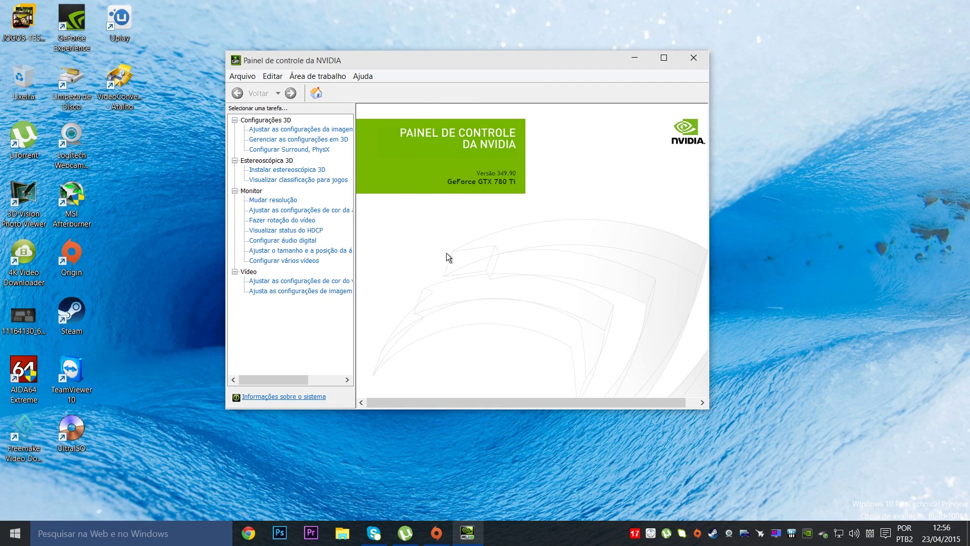
{"action": "left_click", "coordinate": [694, 58]}
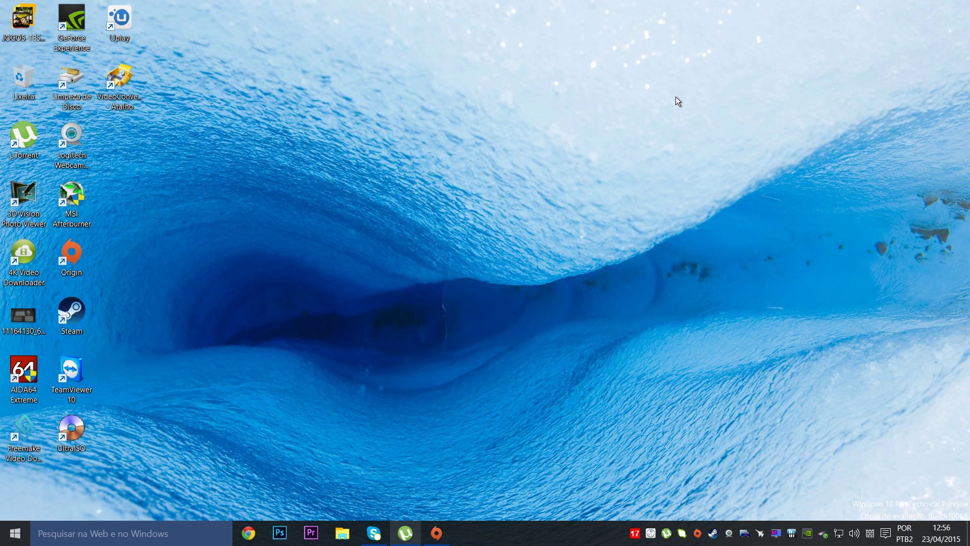